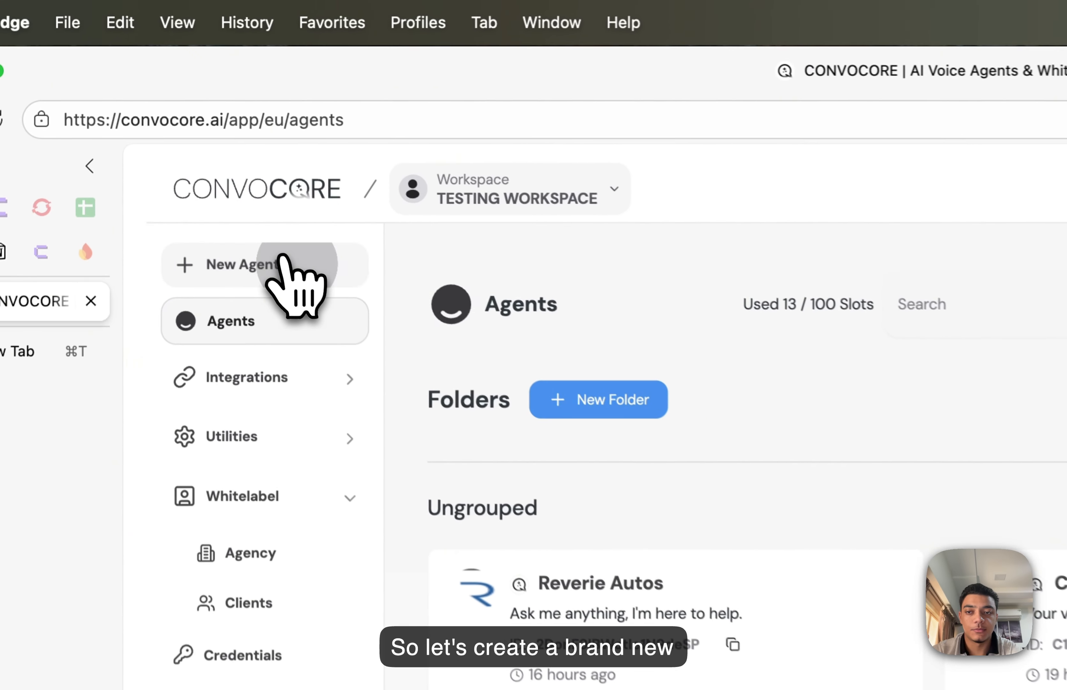
- Start a new agent from the Agents page
click(190, 130)
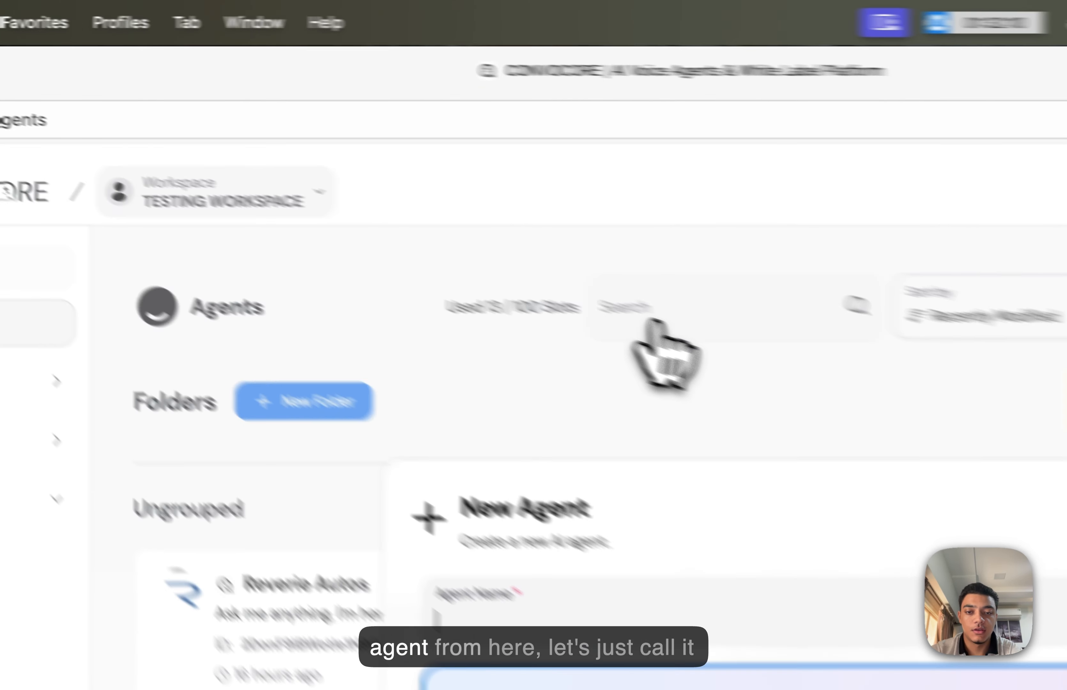
- Create an agent named 'Test notifications' and bring up the tool list in its Prompt tab
text(Test not)
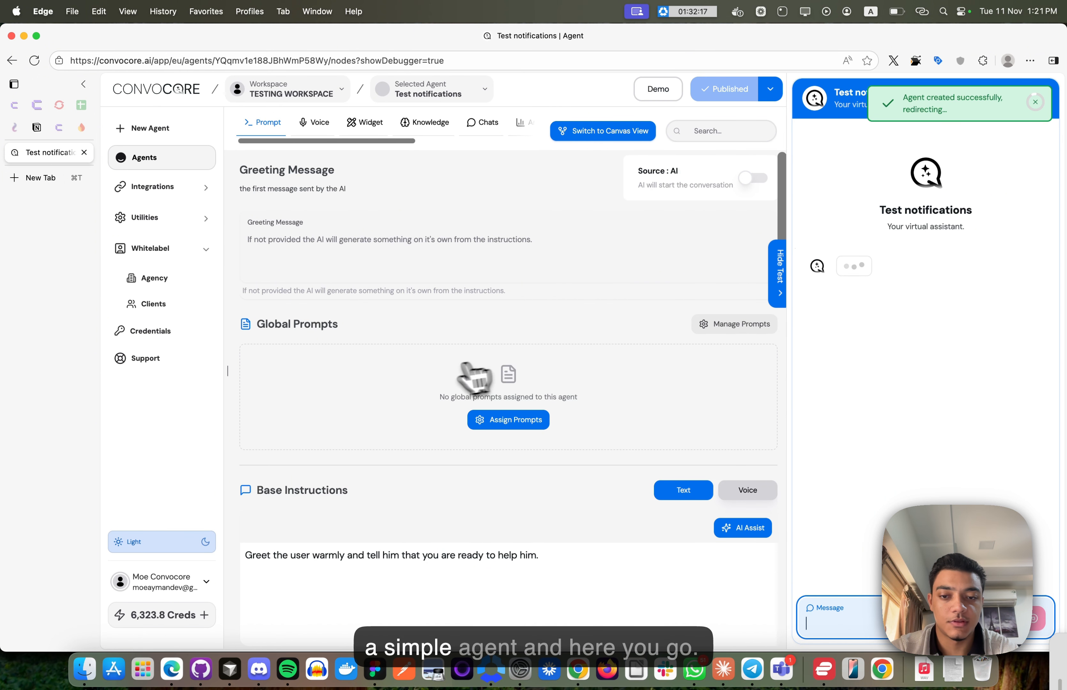
scroll(469, 372, down, 4)
scroll(452, 483, down, 10)
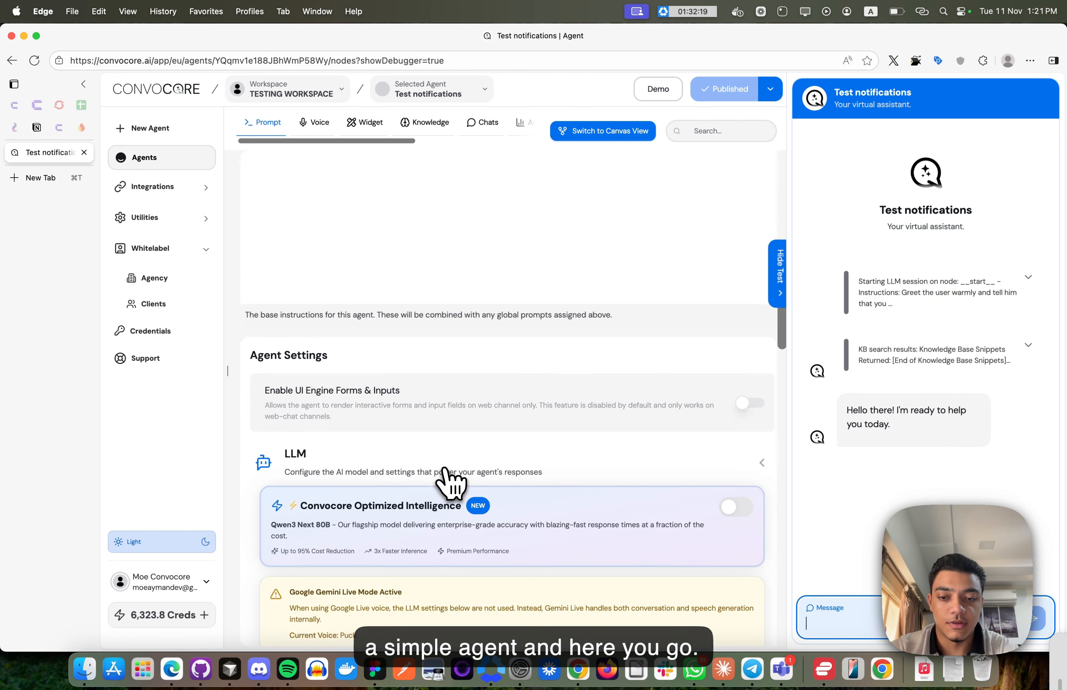
scroll(451, 484, down, 5)
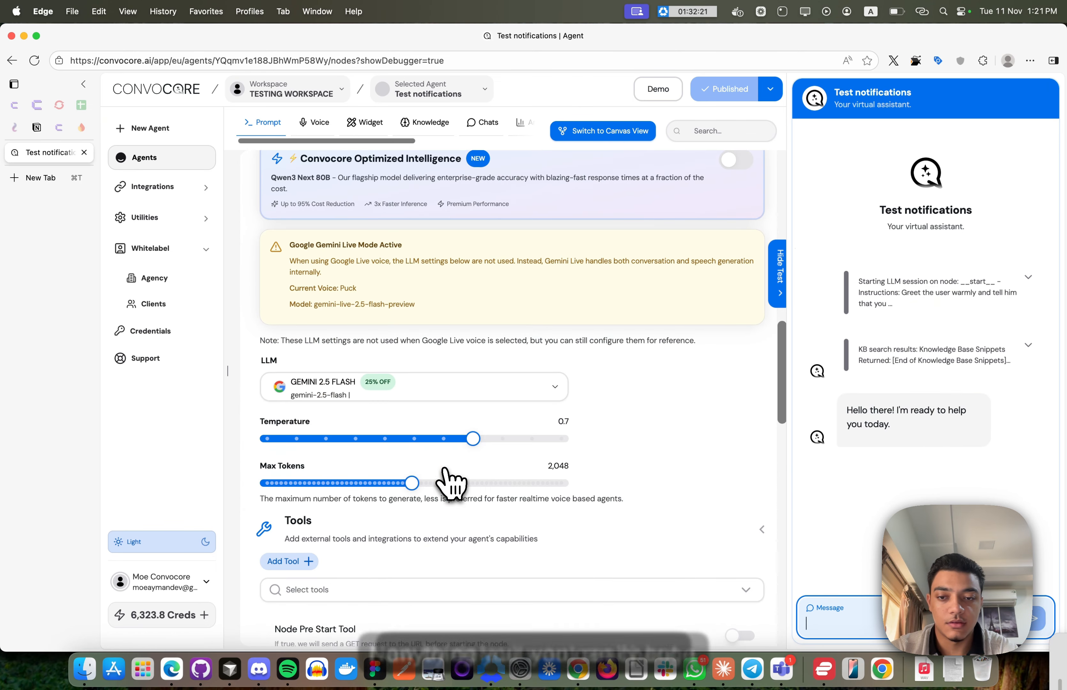
scroll(452, 482, down, 7)
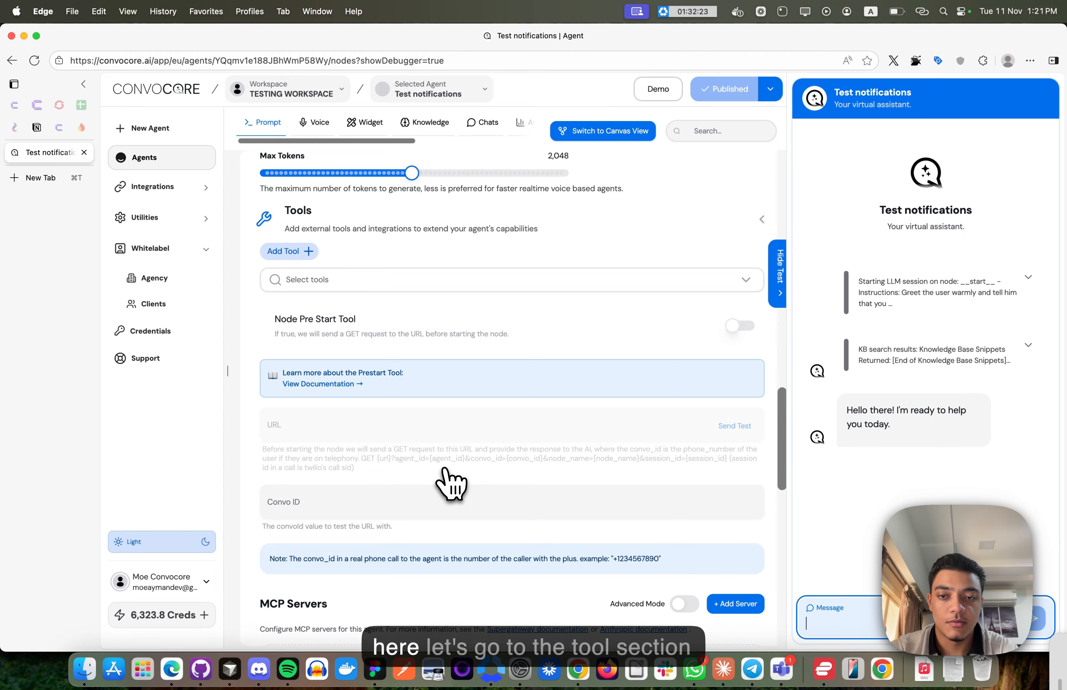
scroll(314, 232, up, 1)
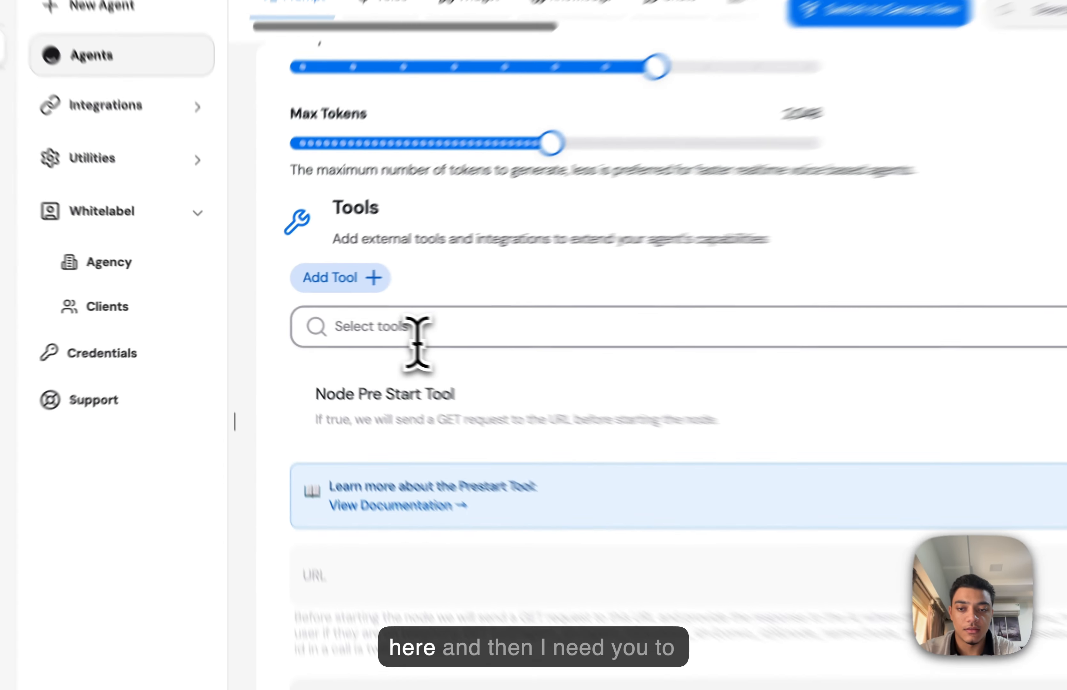
click(417, 341)
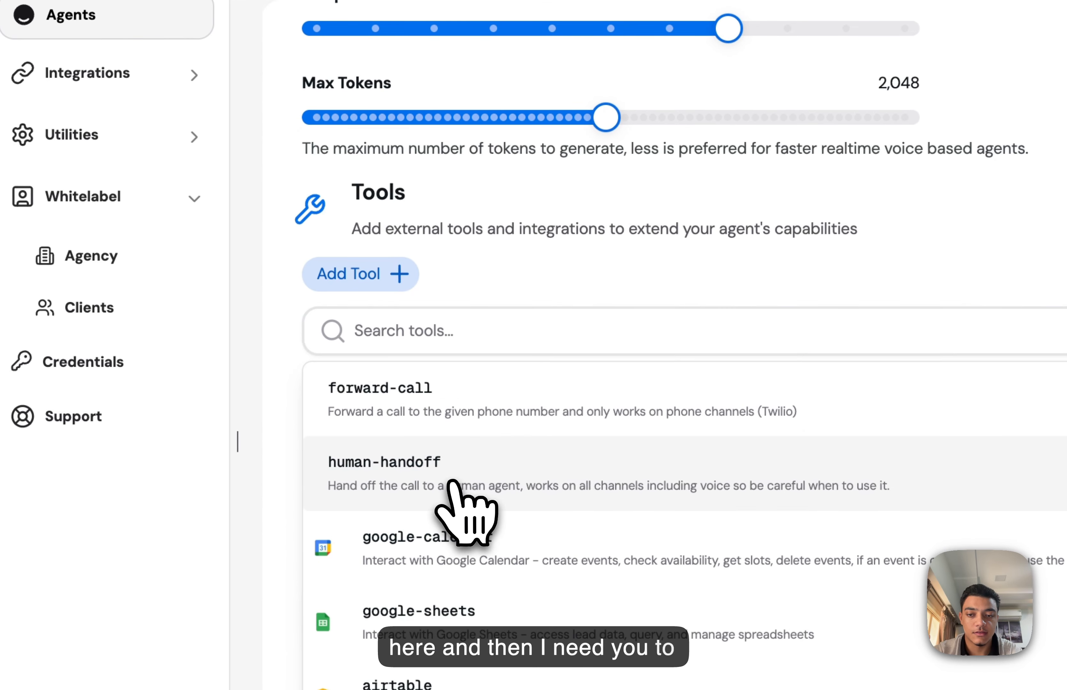
- Add the human-handoff tool, review its settings panel, and publish the agent
click(471, 479)
click(298, 381)
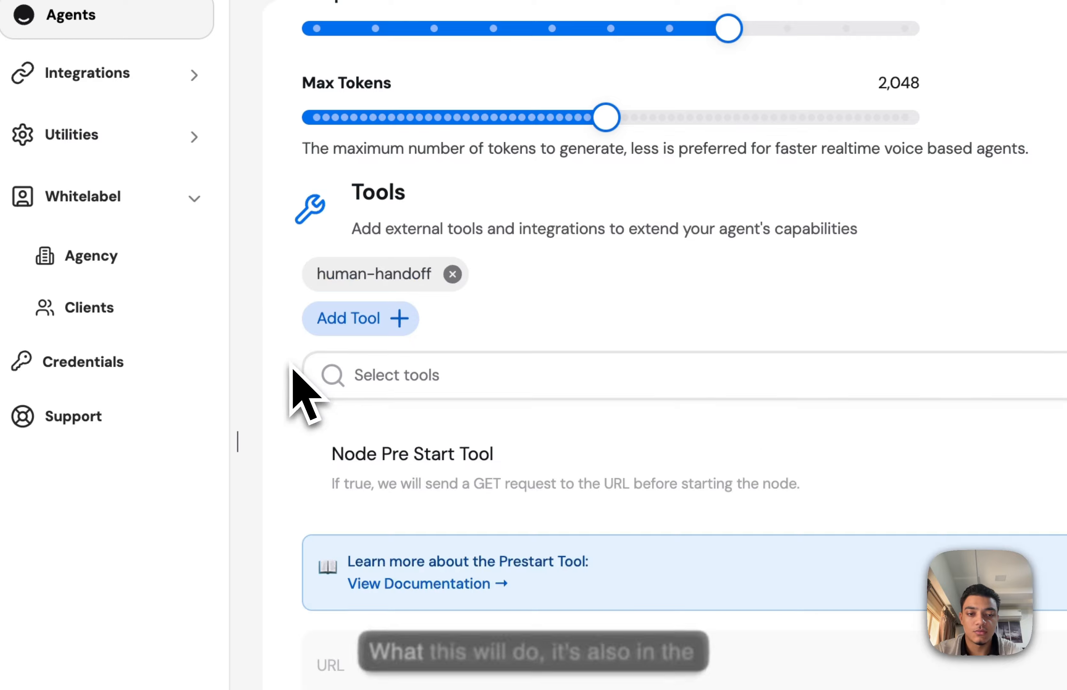
click(410, 272)
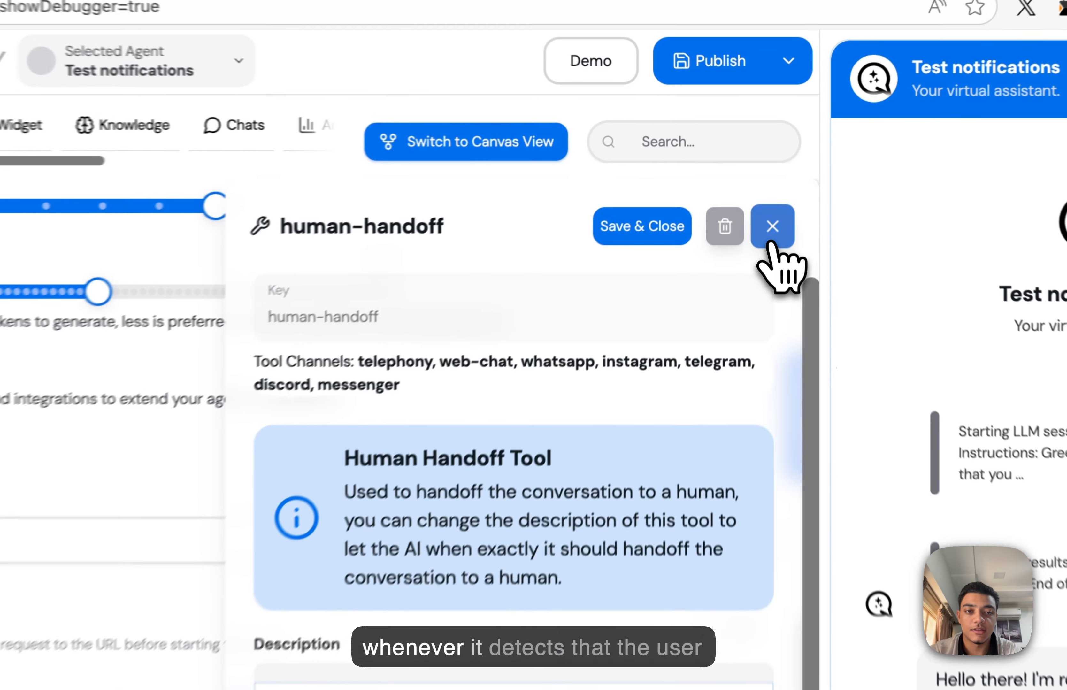
click(762, 174)
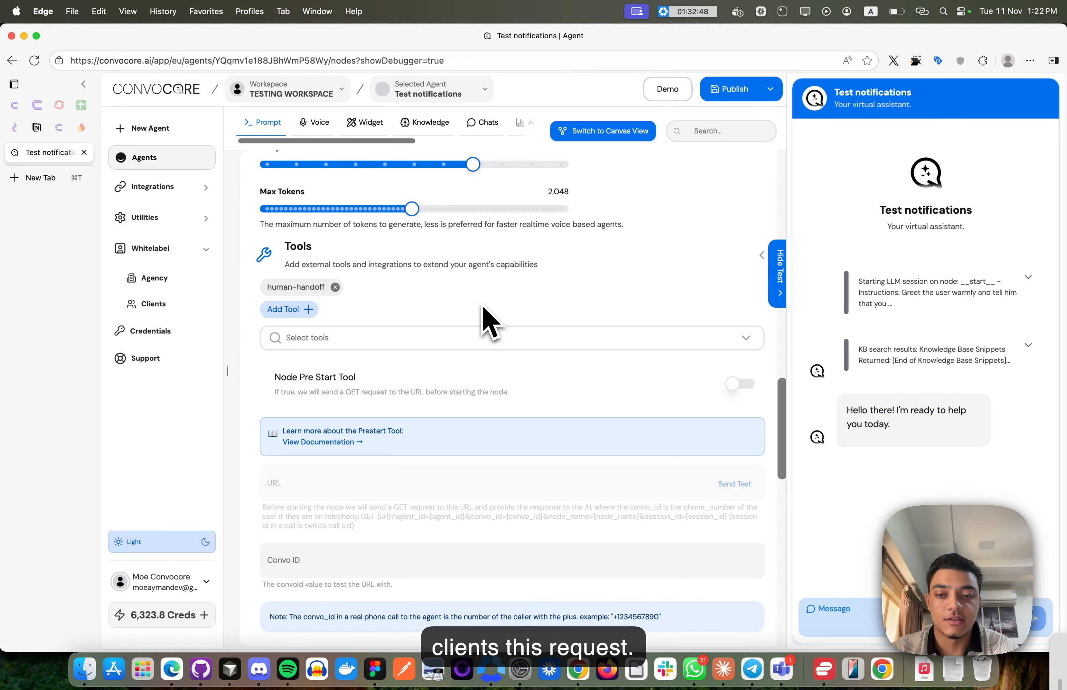
click(730, 89)
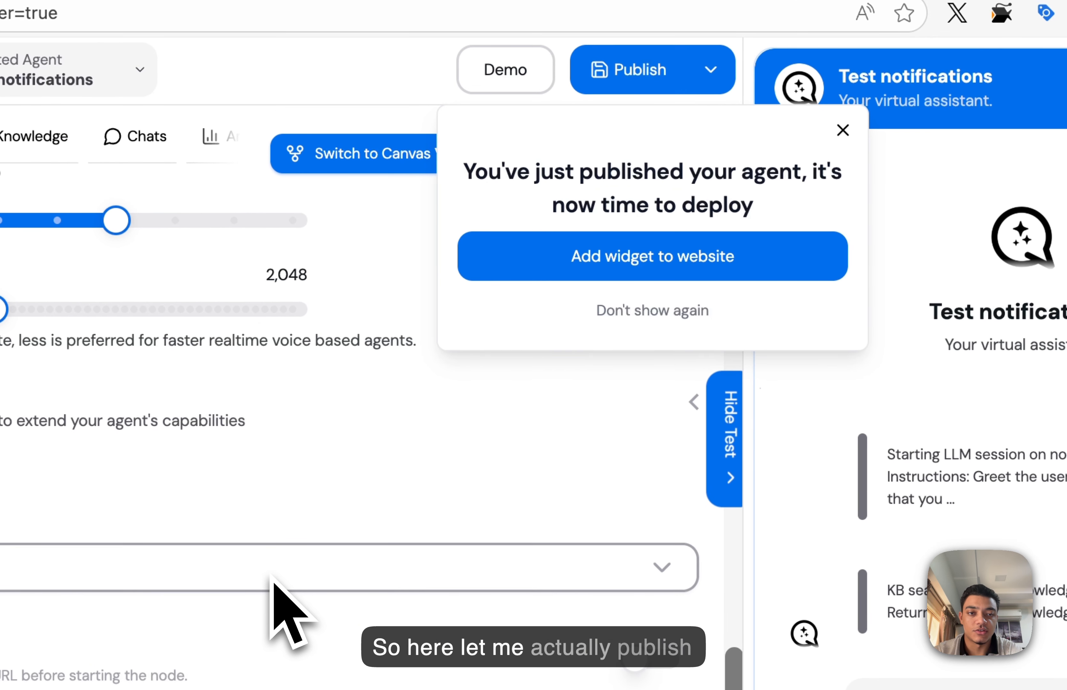
- Send 'hey i want to speak to a human' in the test chat and inspect the handoff tool's output
click(843, 130)
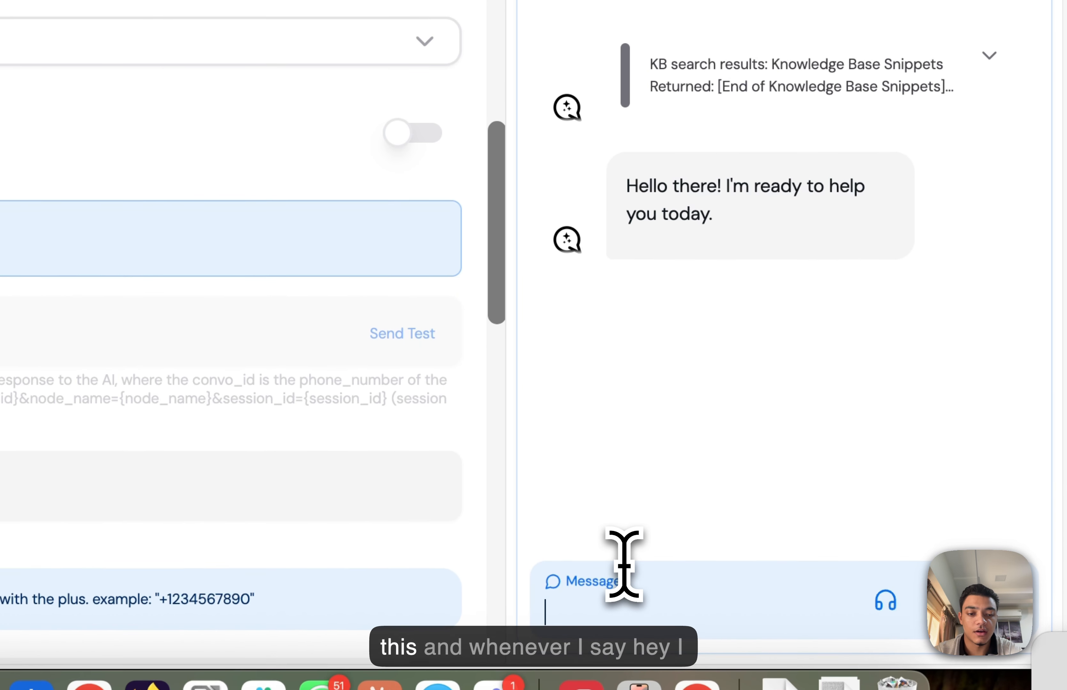
click(624, 563)
text(hey i wan)
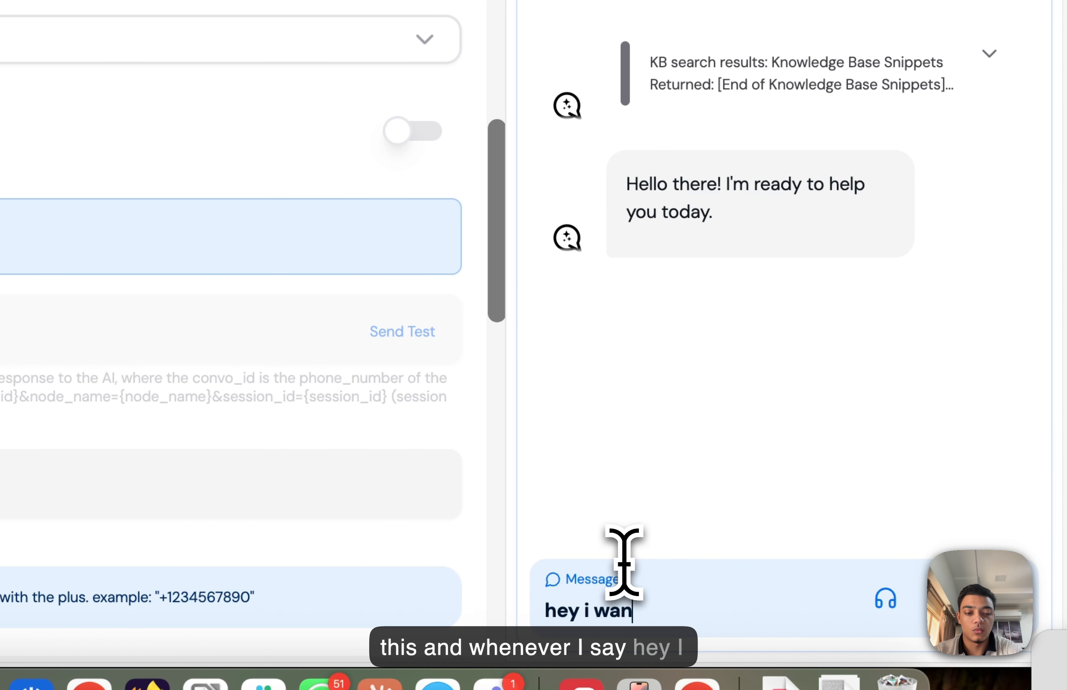
text(t to spe)
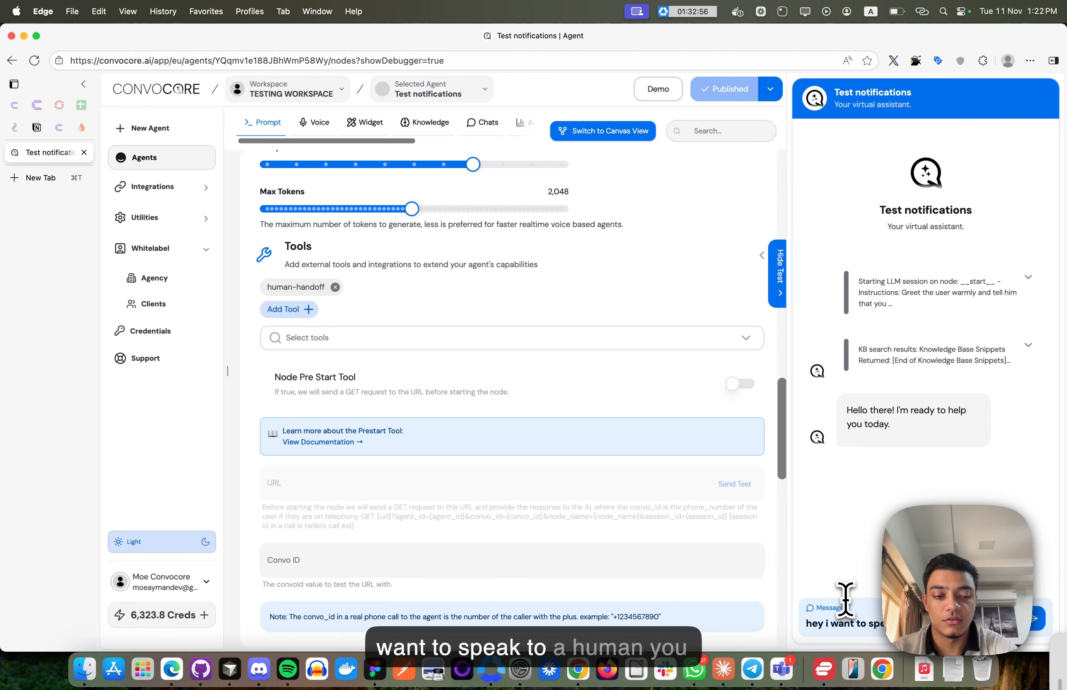
text(ak to a human)
key(Return)
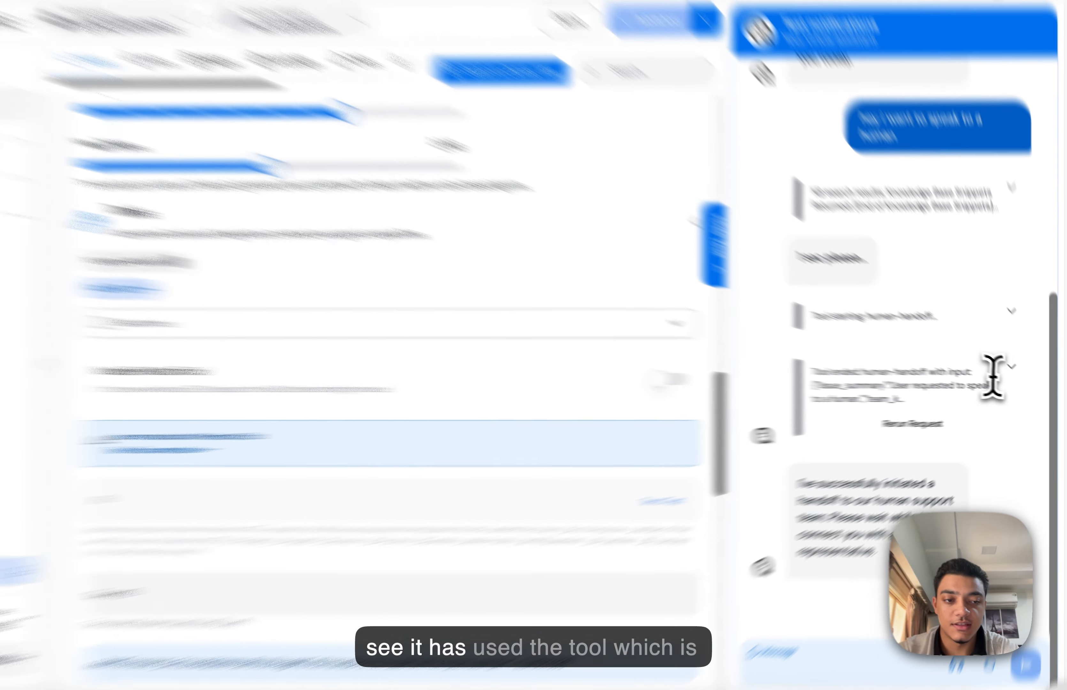
click(1022, 375)
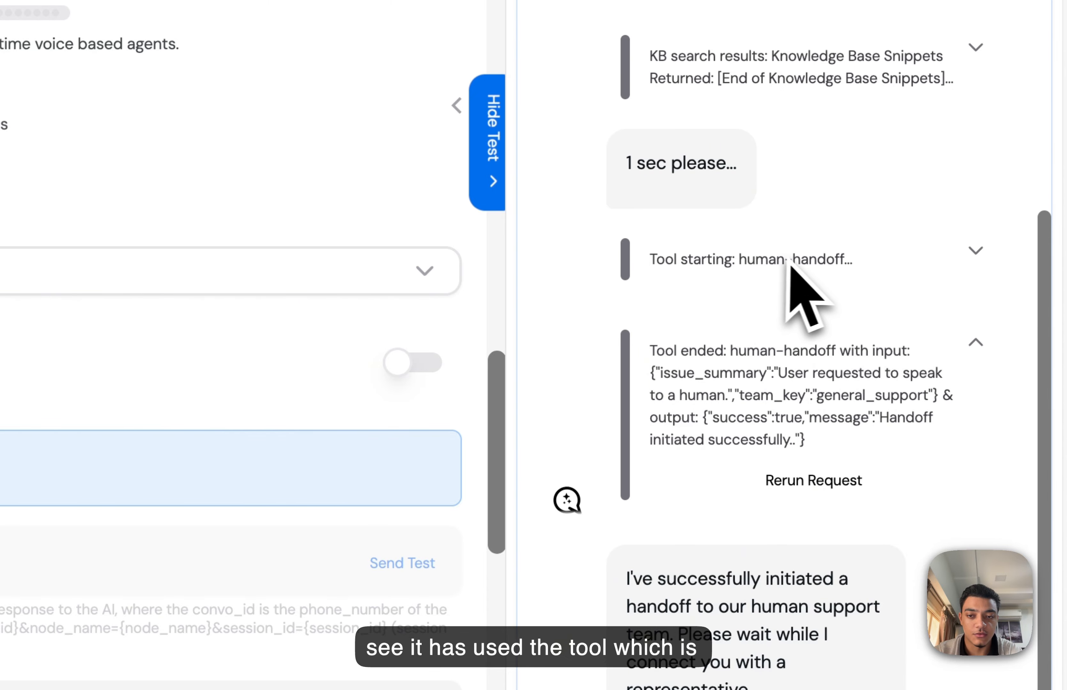
drag(650, 349, 856, 449)
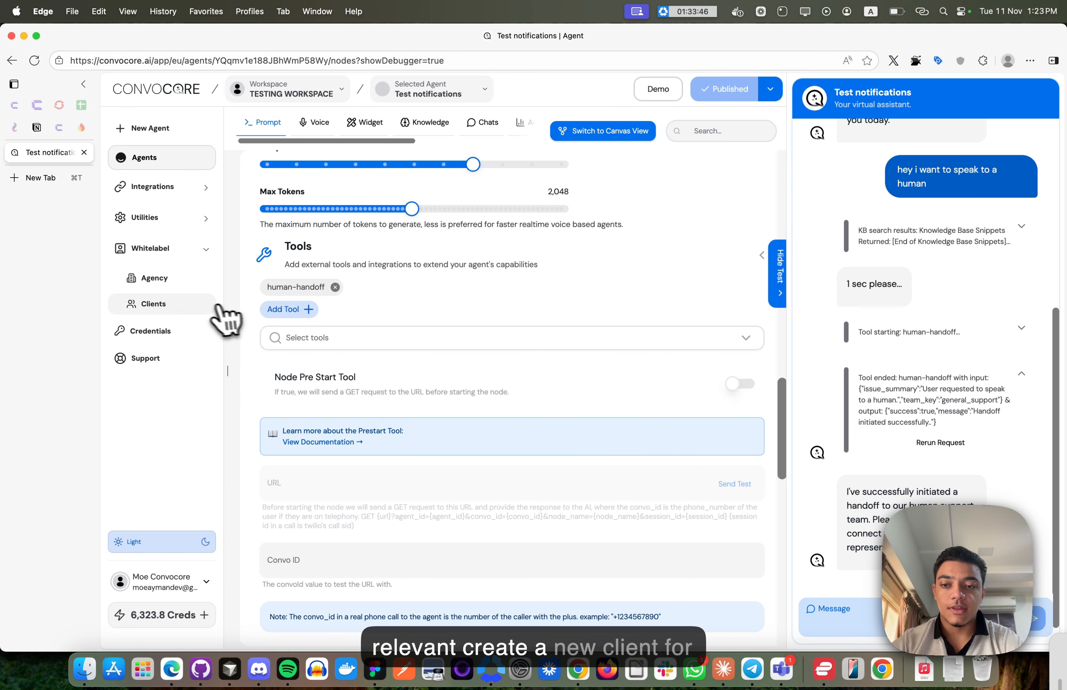
click(204, 309)
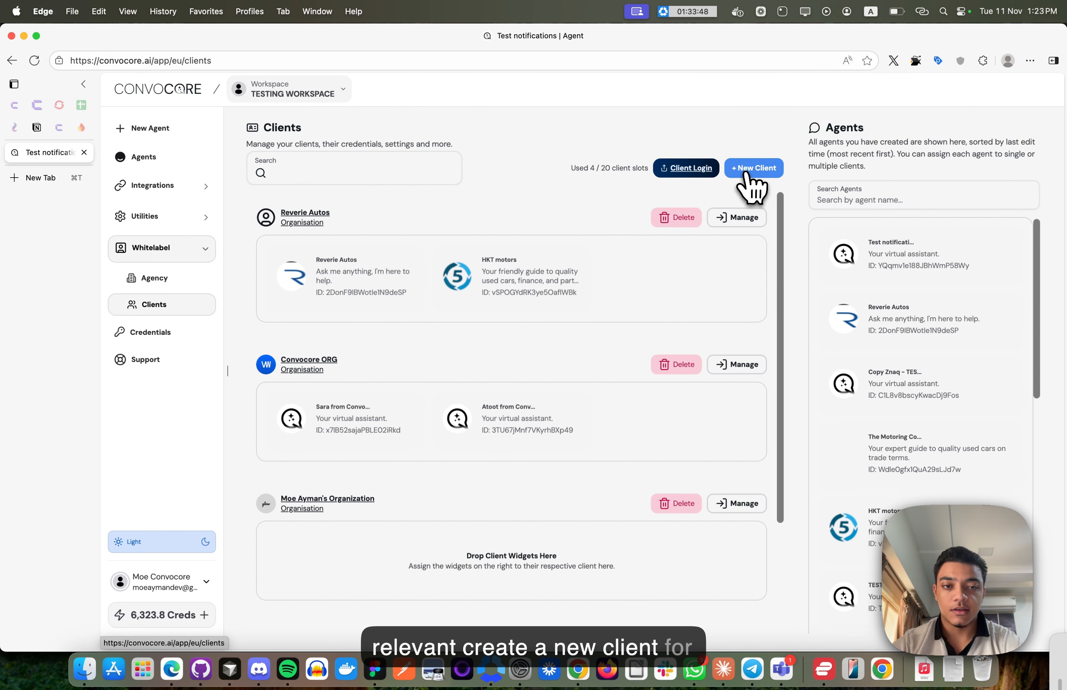
- Add a 'Test notifications' client, drag the Test notifications agent onto it, and open its management page
click(753, 168)
click(568, 172)
text(T)
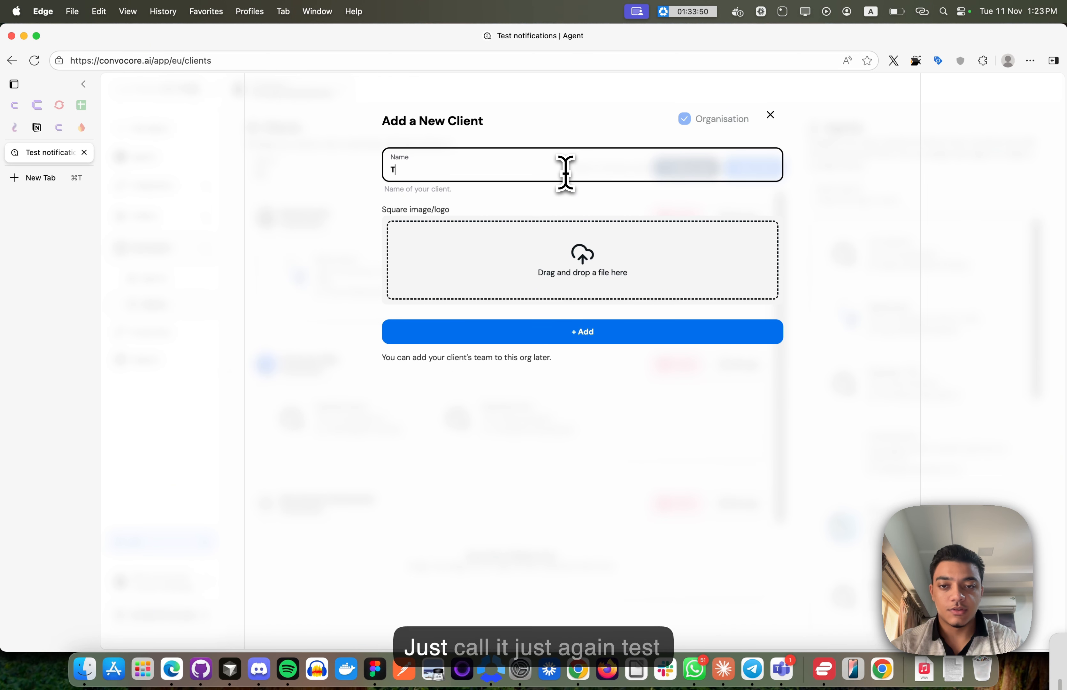
text(est notifications)
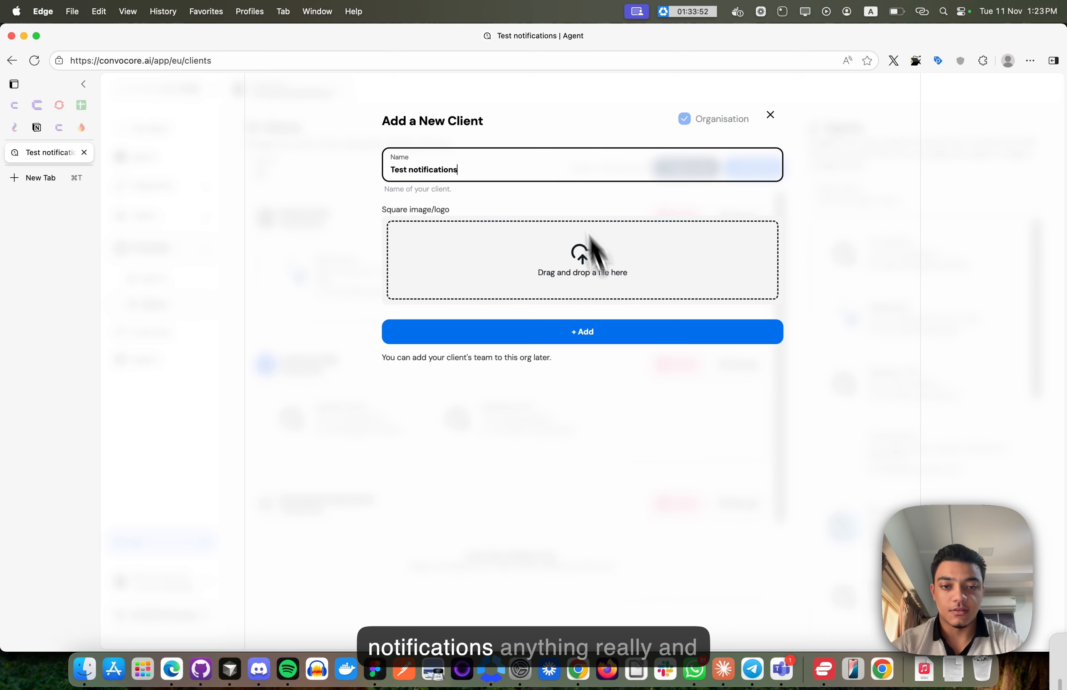
click(618, 332)
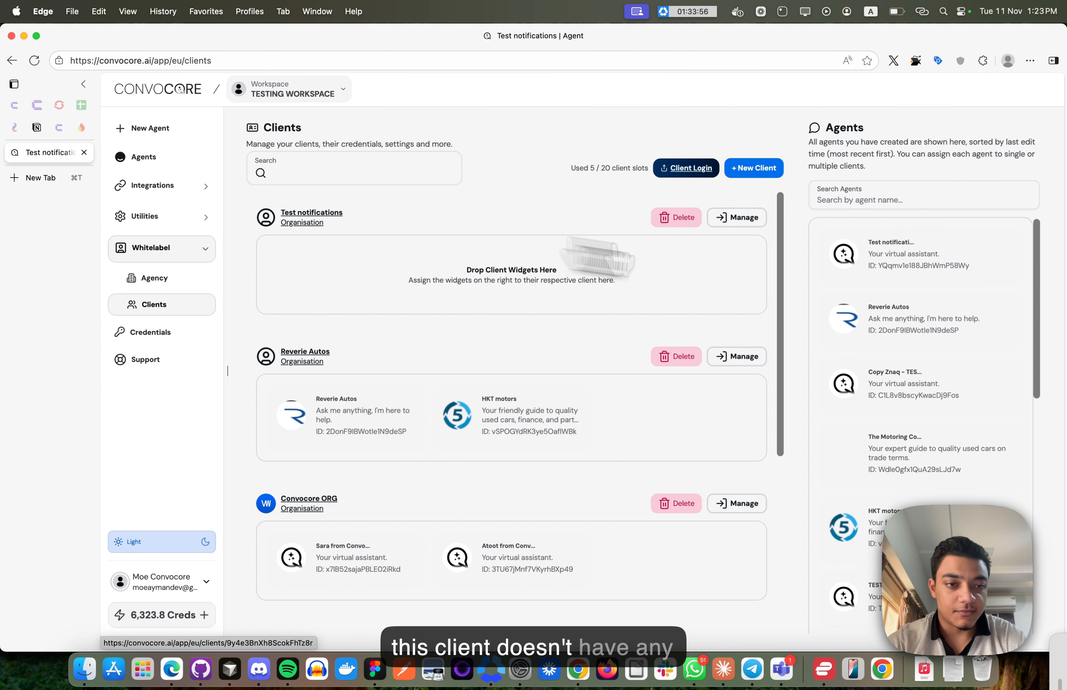
drag(900, 275, 362, 238)
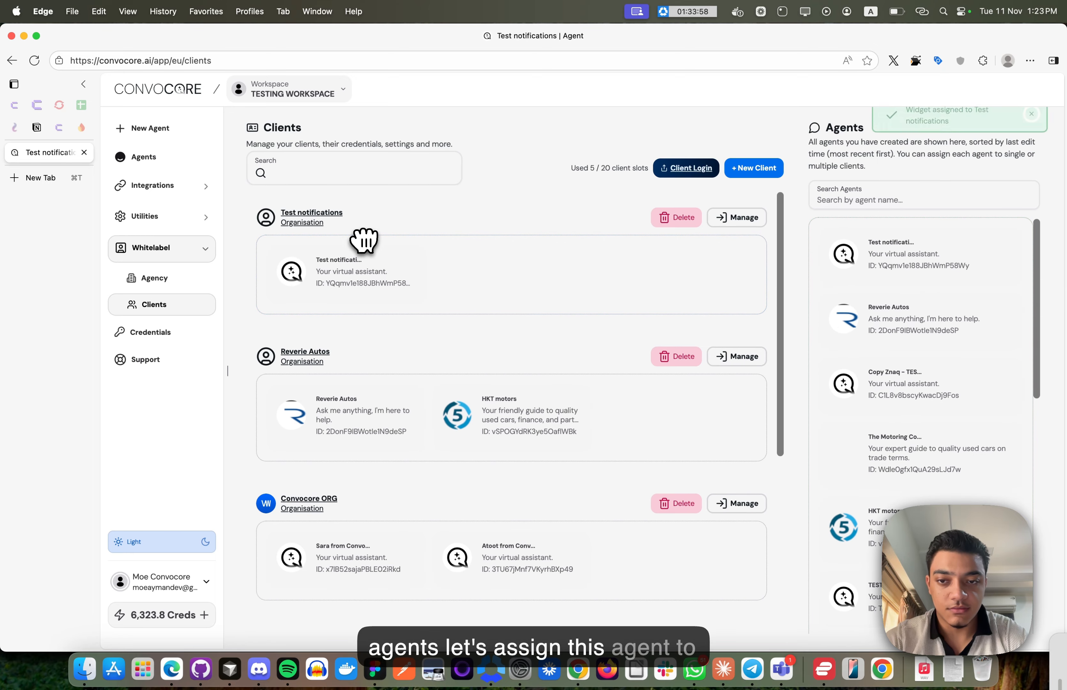
click(757, 224)
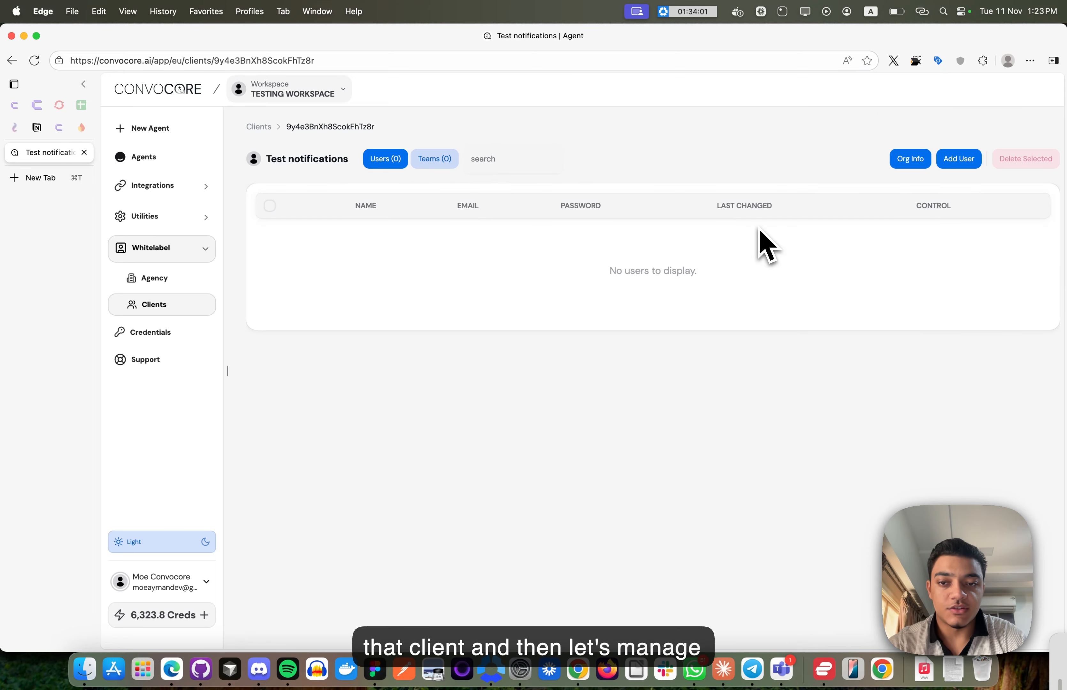
- Enter the new user's full name, e-mail address and the generated password in Add User
click(962, 170)
click(493, 309)
text(Moe )
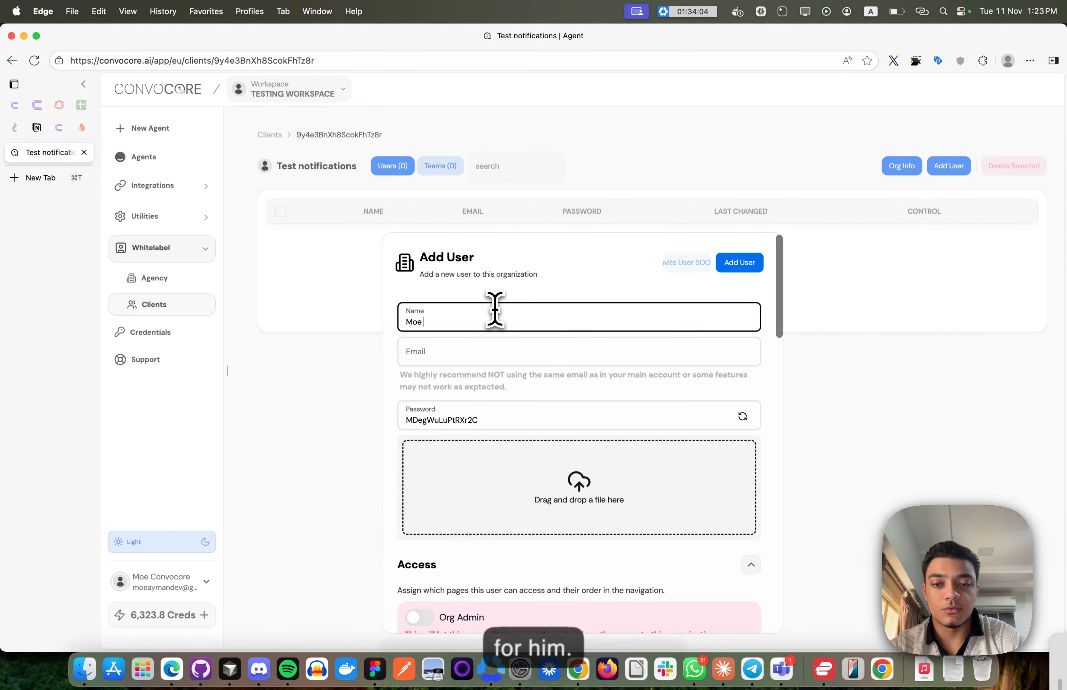
text(Test)
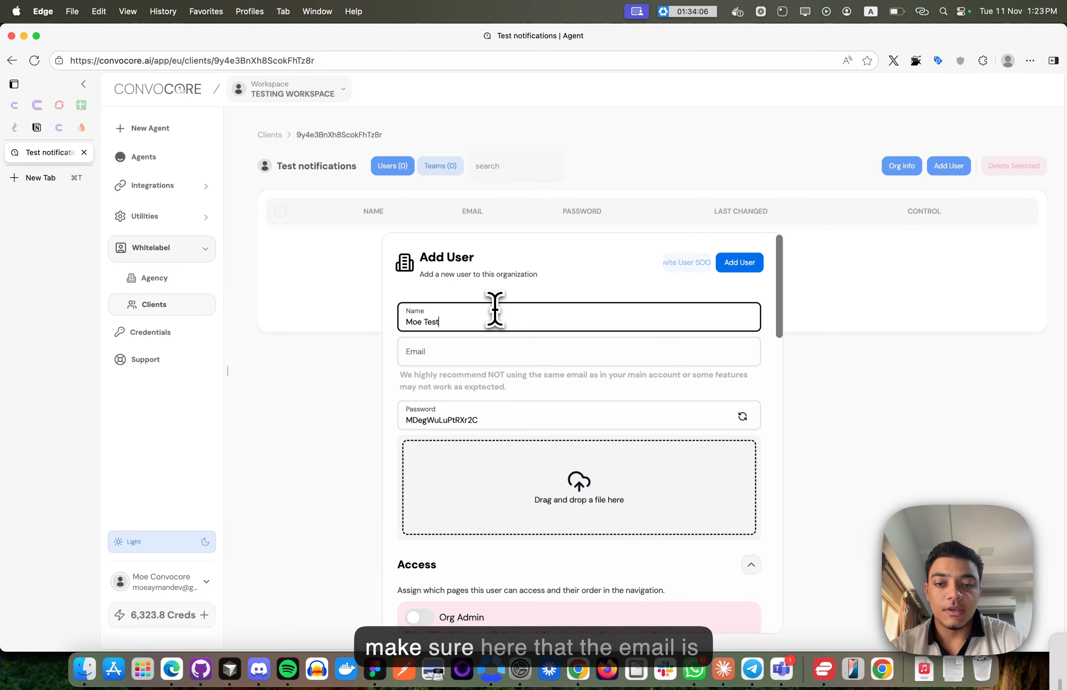
click(448, 356)
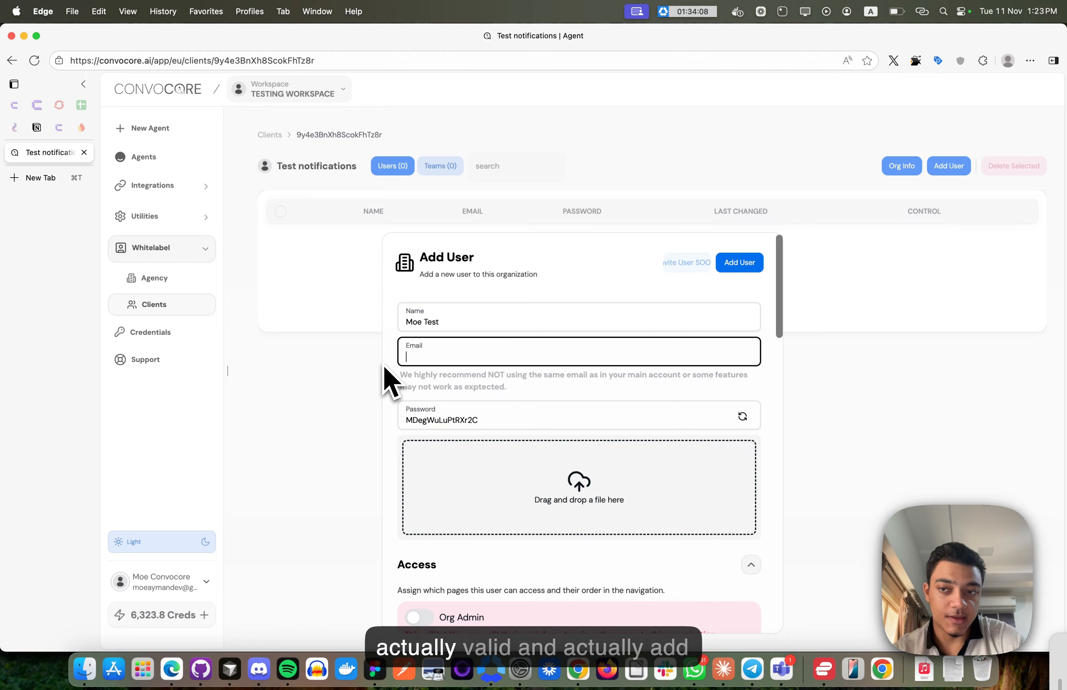
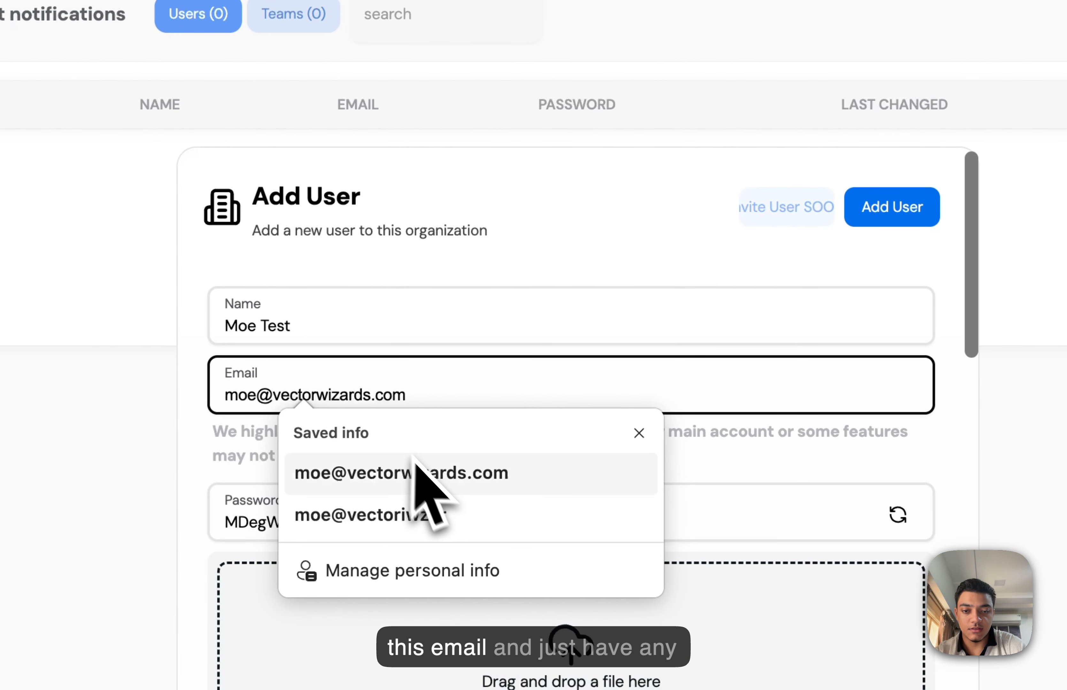
click(502, 395)
click(446, 508)
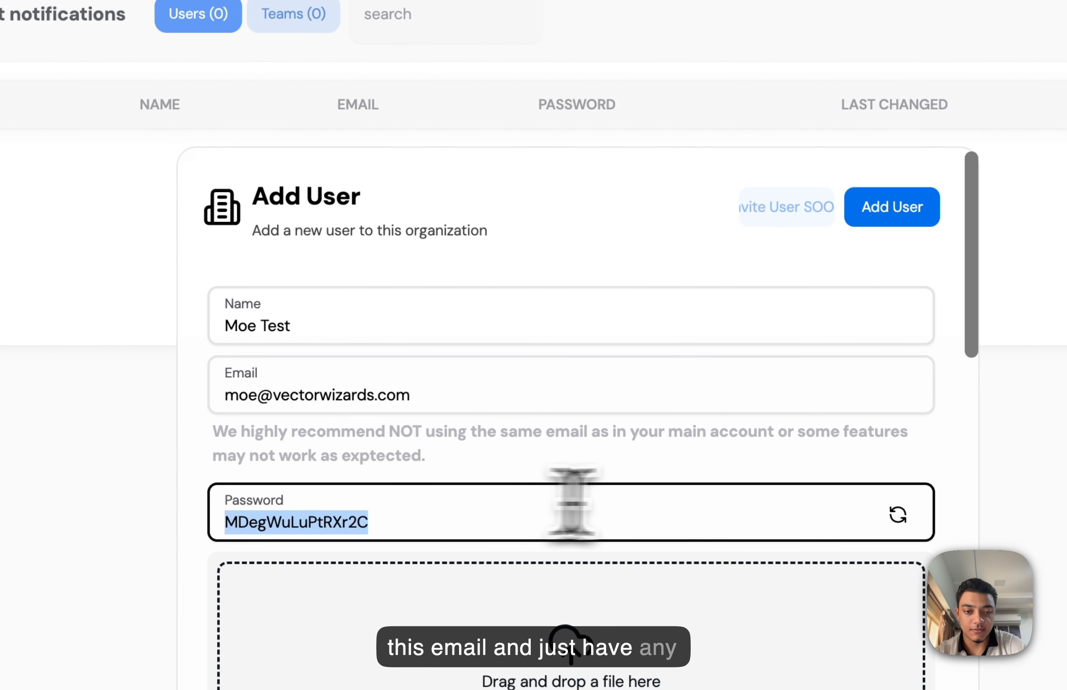
scroll(572, 505, down, 10)
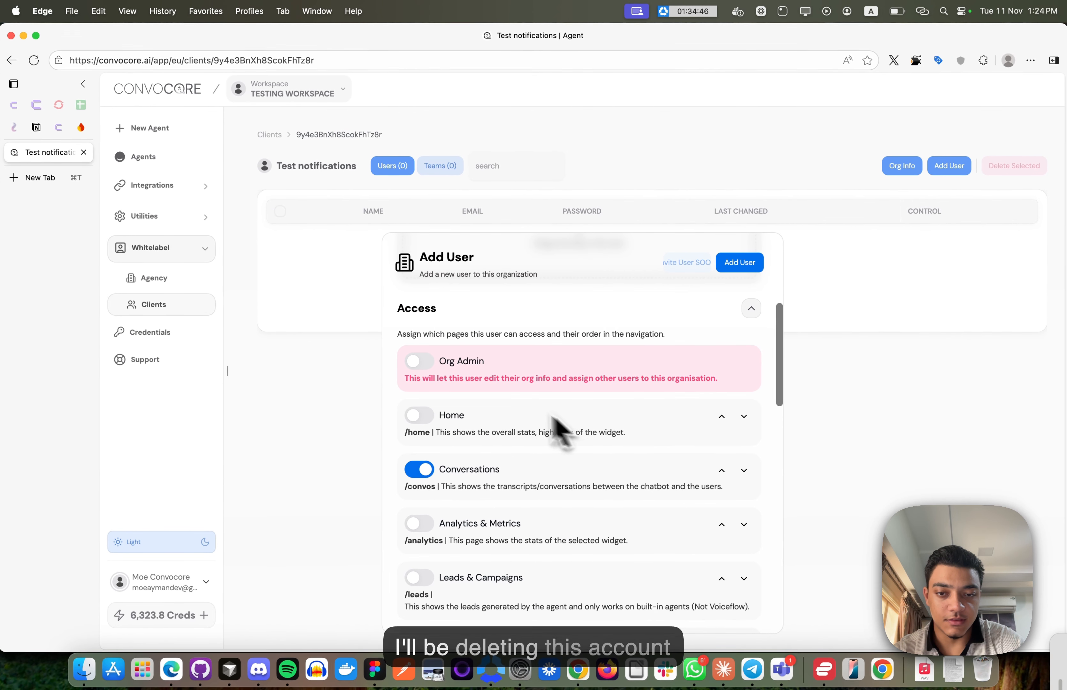
- Keep Email & Push (All) with Handoff Requests Only triggers and save the user
scroll(482, 474, down, 15)
scroll(506, 459, down, 4)
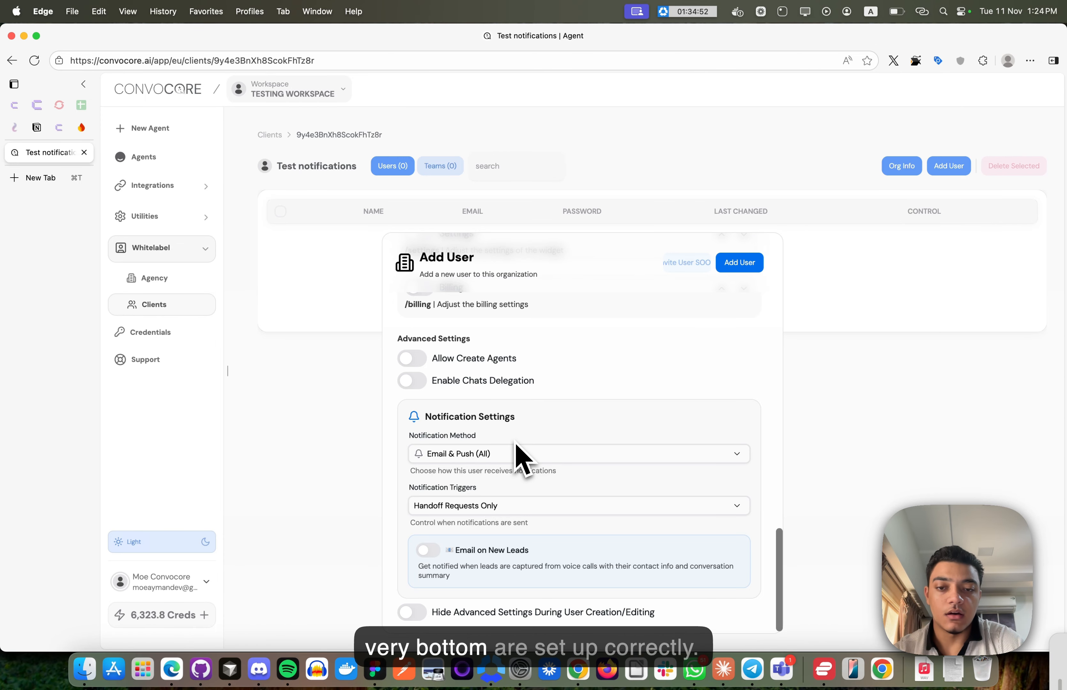
click(480, 456)
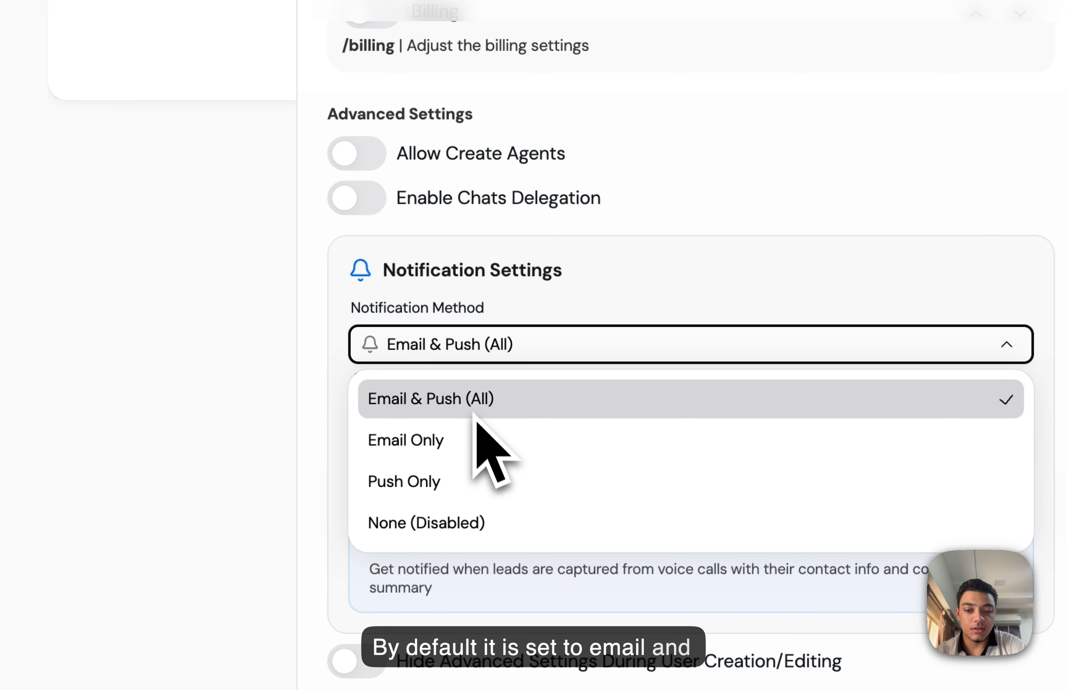
click(538, 287)
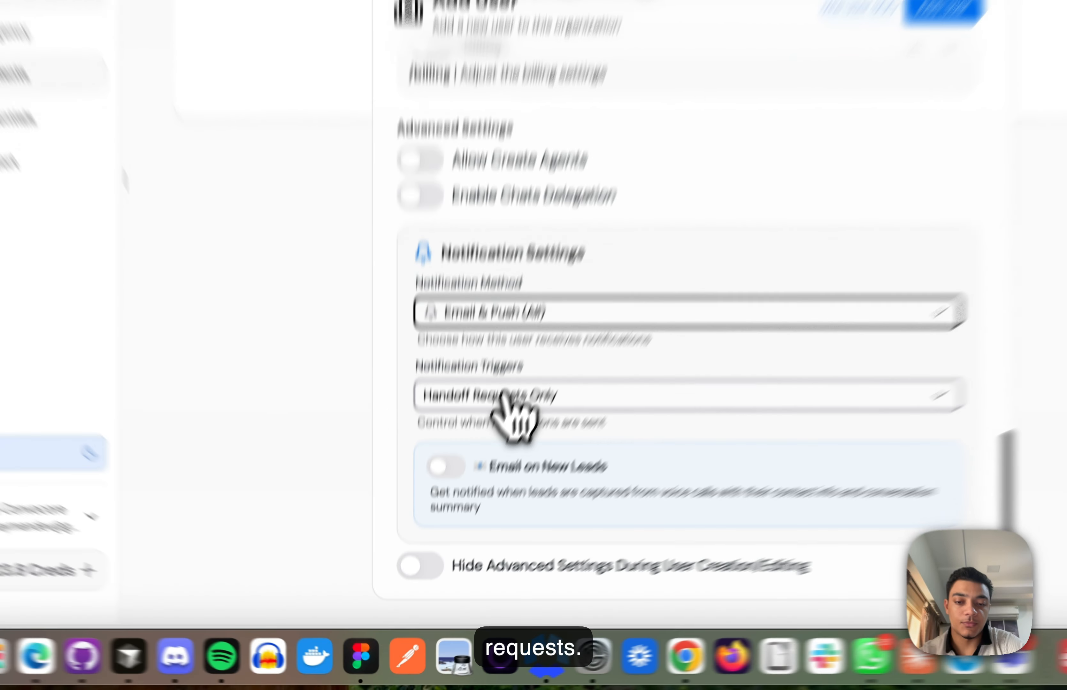
click(467, 505)
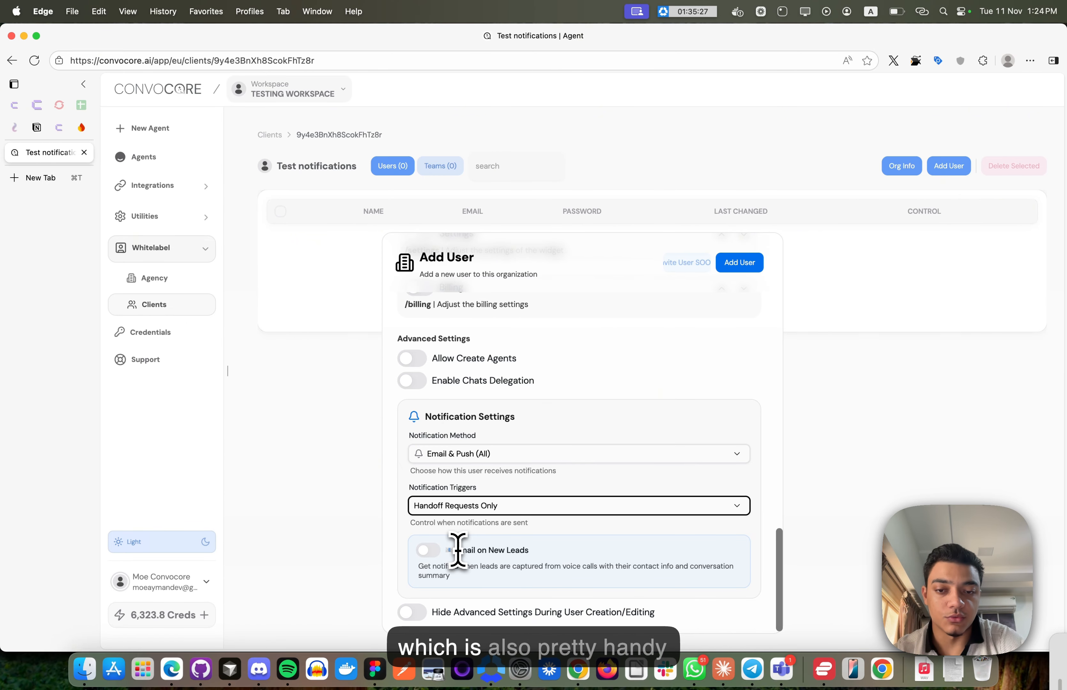
scroll(494, 502, up, 10)
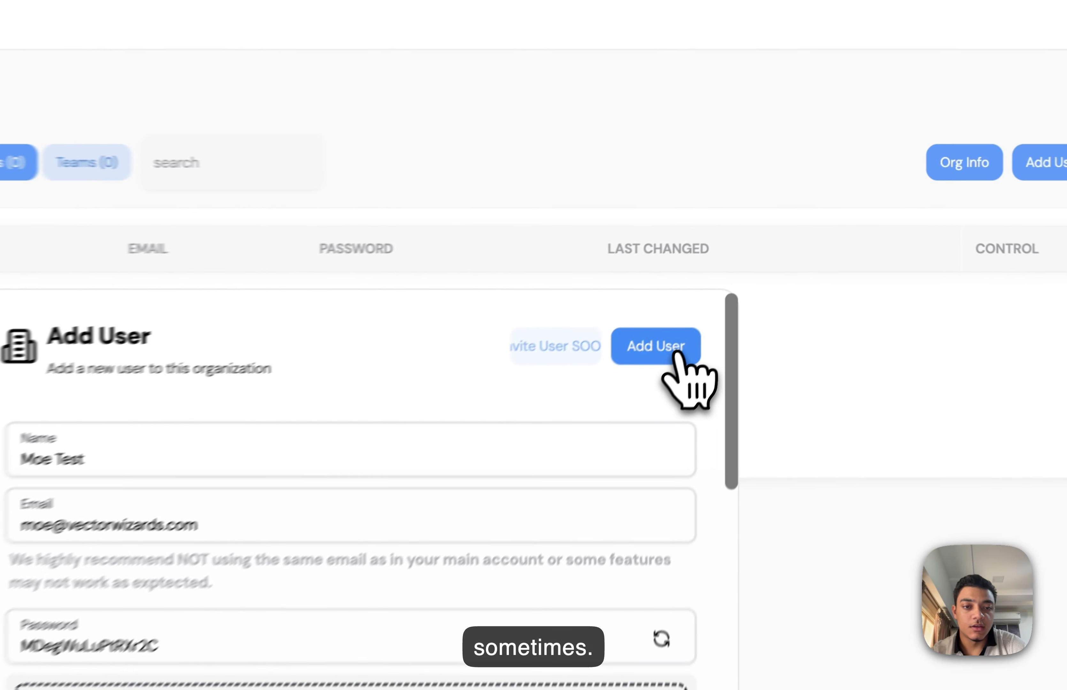
click(670, 352)
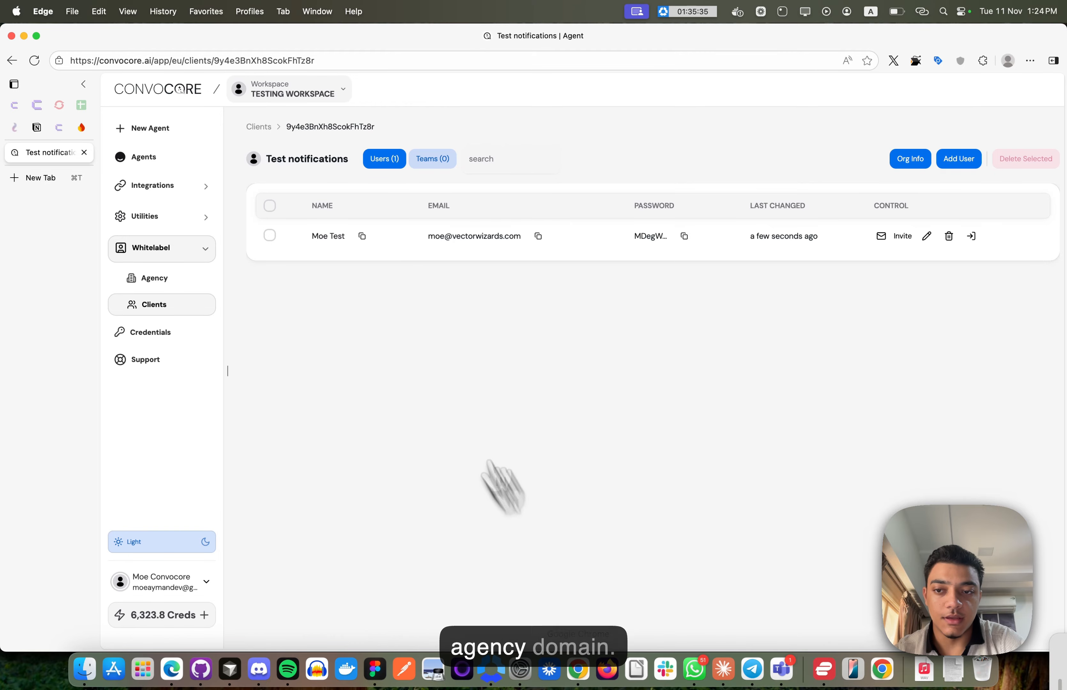
click(139, 280)
- Copy the root.convocore.ai portal link and sign in there with the client user's saved credentials
click(352, 180)
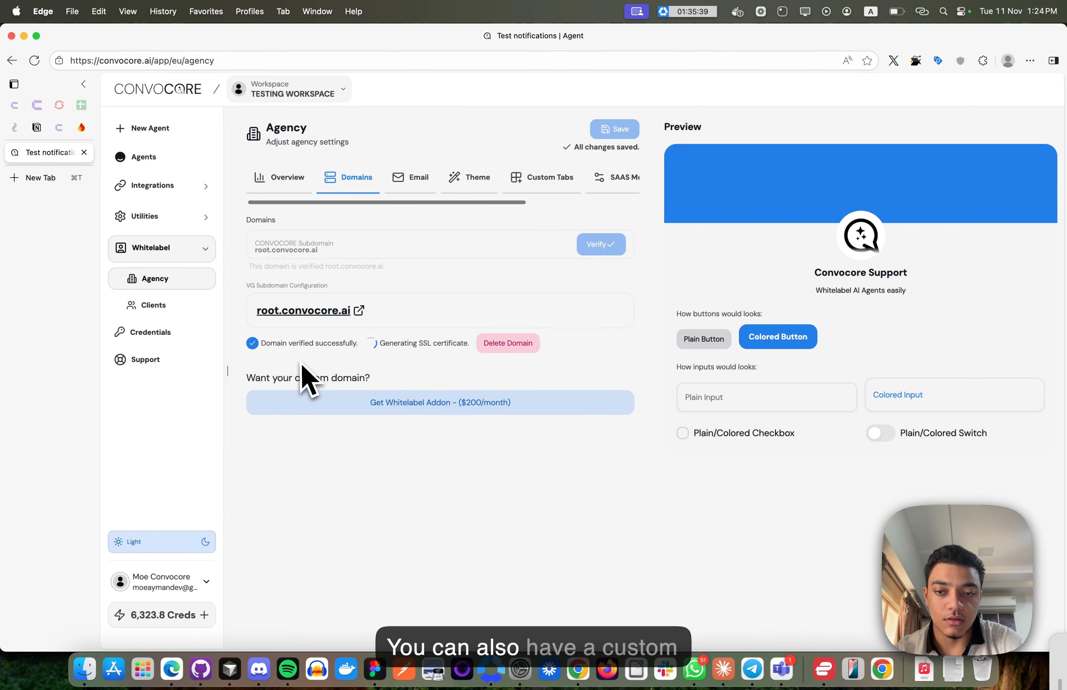
right_click(350, 313)
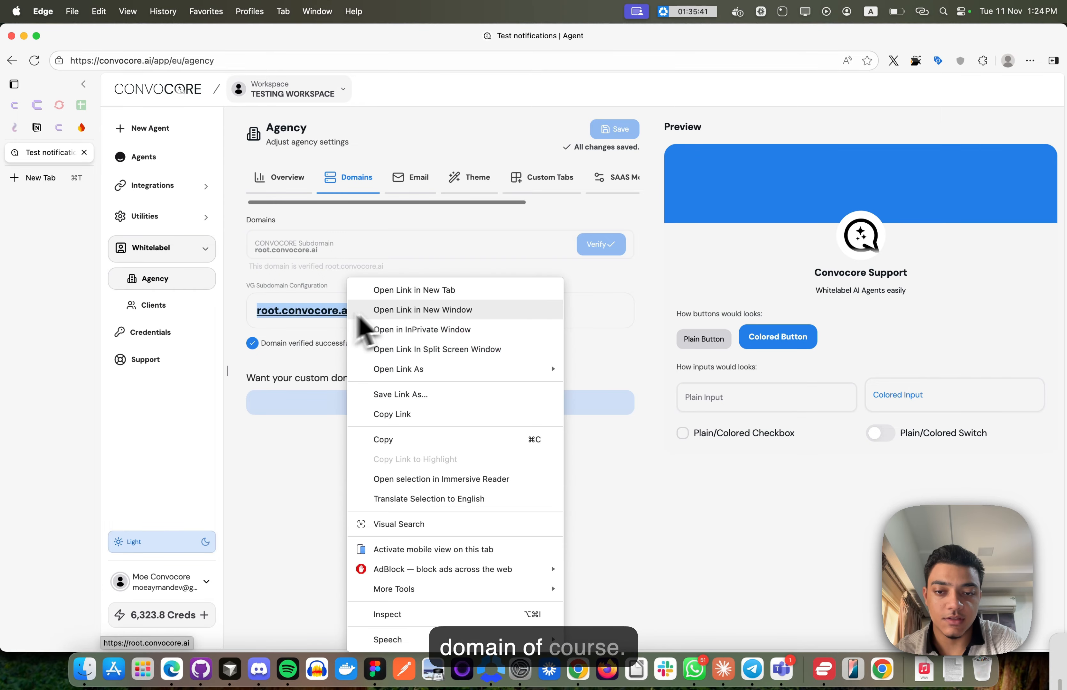
click(438, 417)
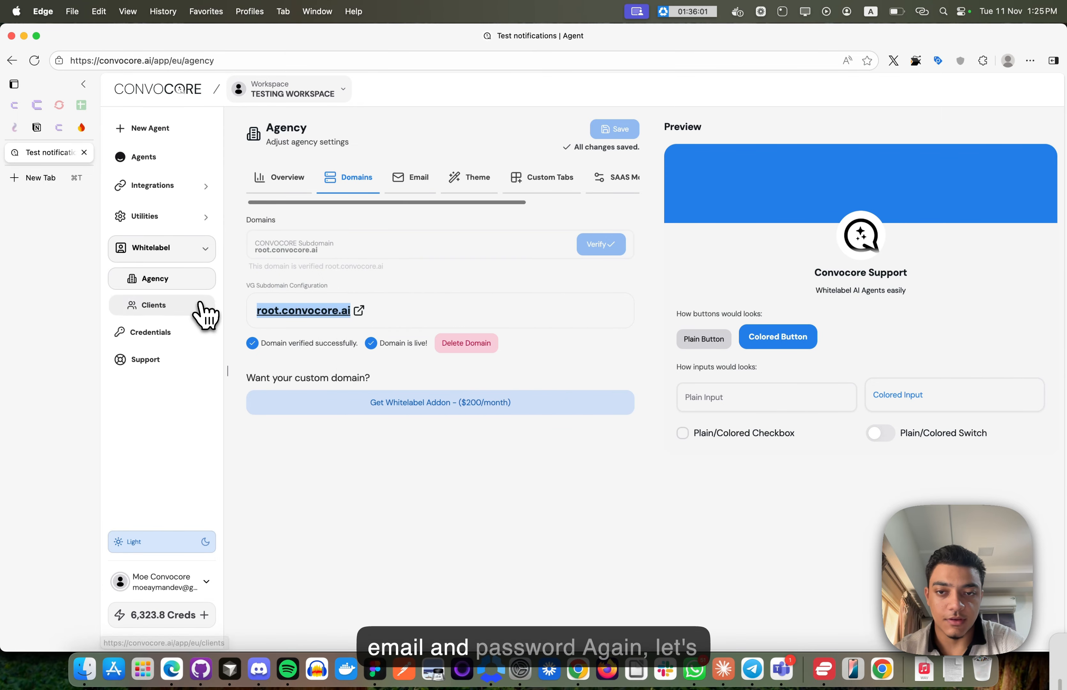
click(204, 309)
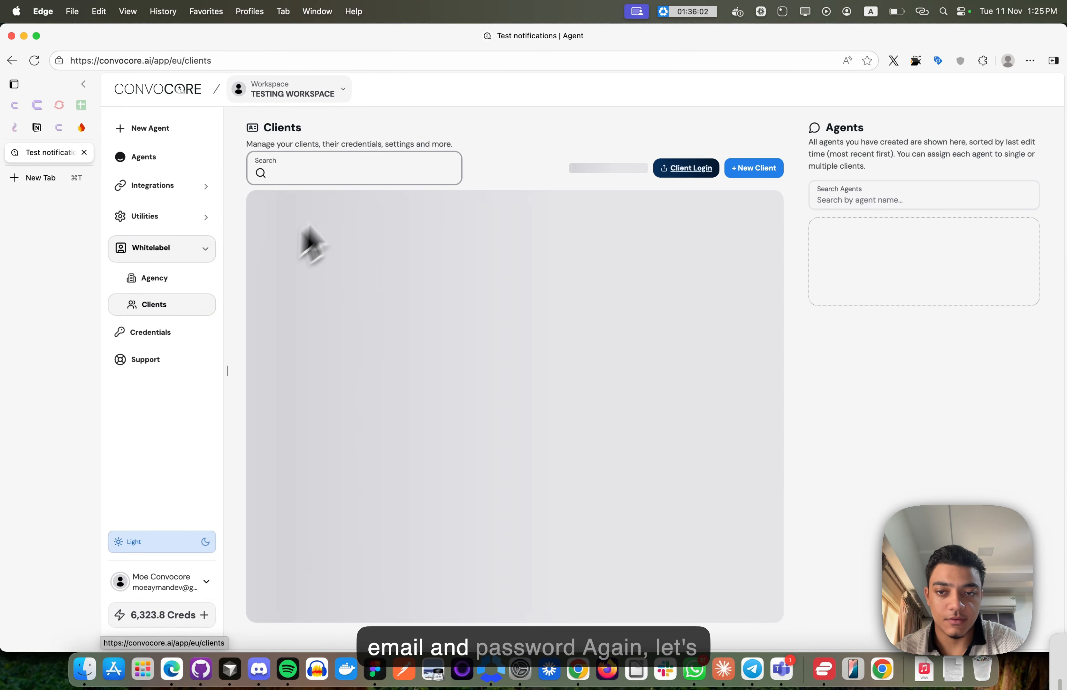
click(313, 214)
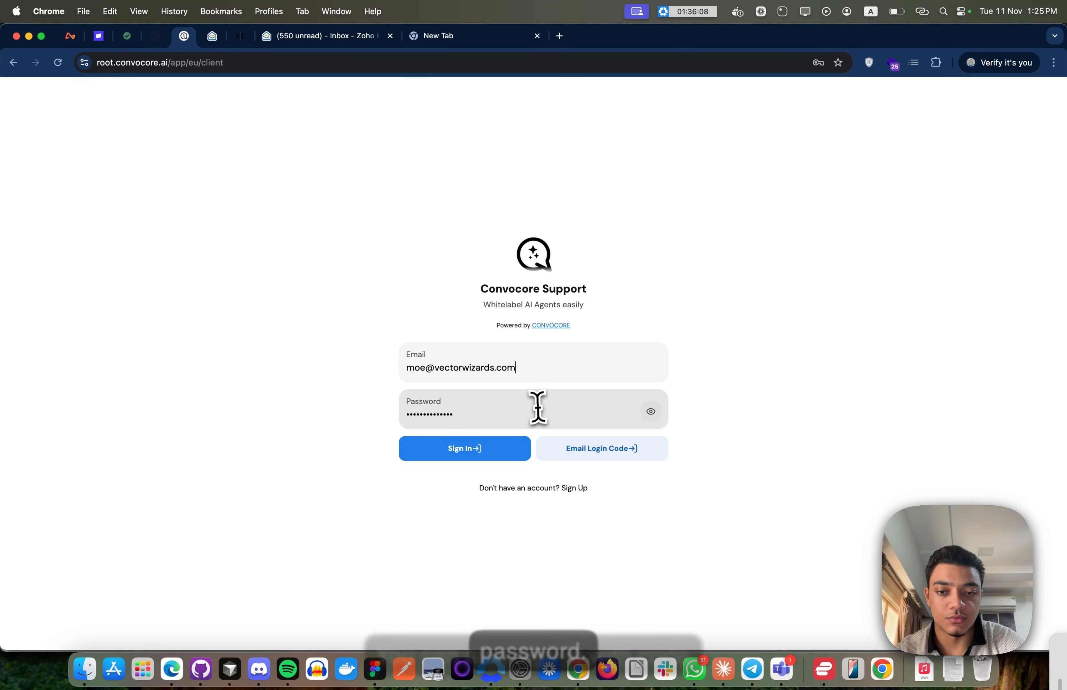
click(536, 409)
click(453, 447)
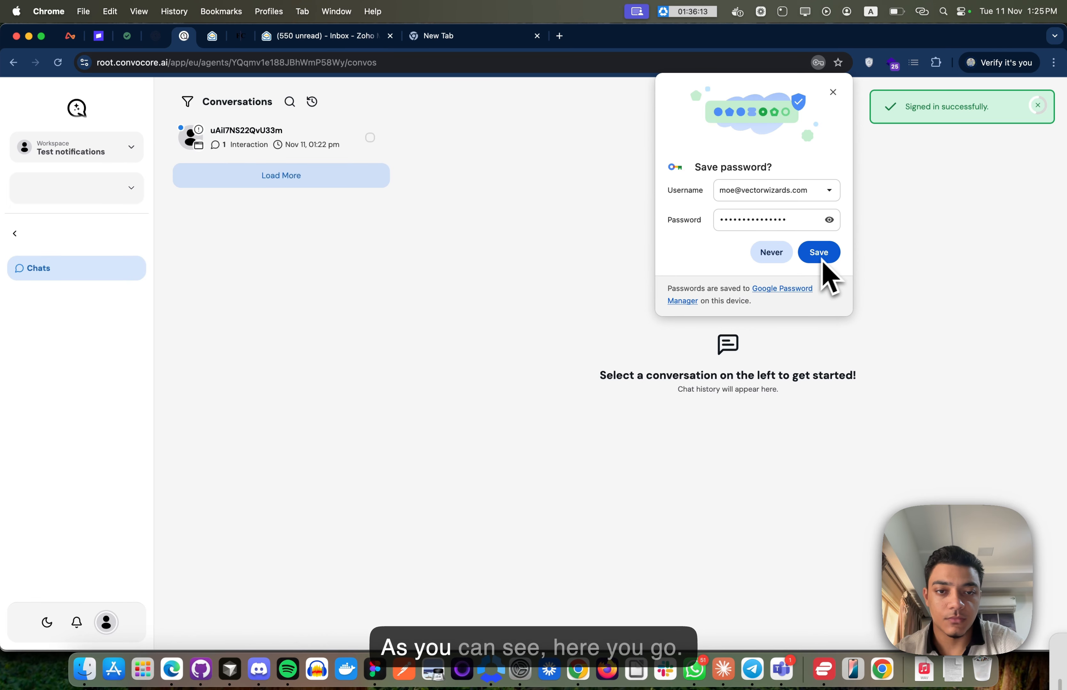
- Save the portal password, select the Test notifications agent, and open the human-request conversation
click(819, 253)
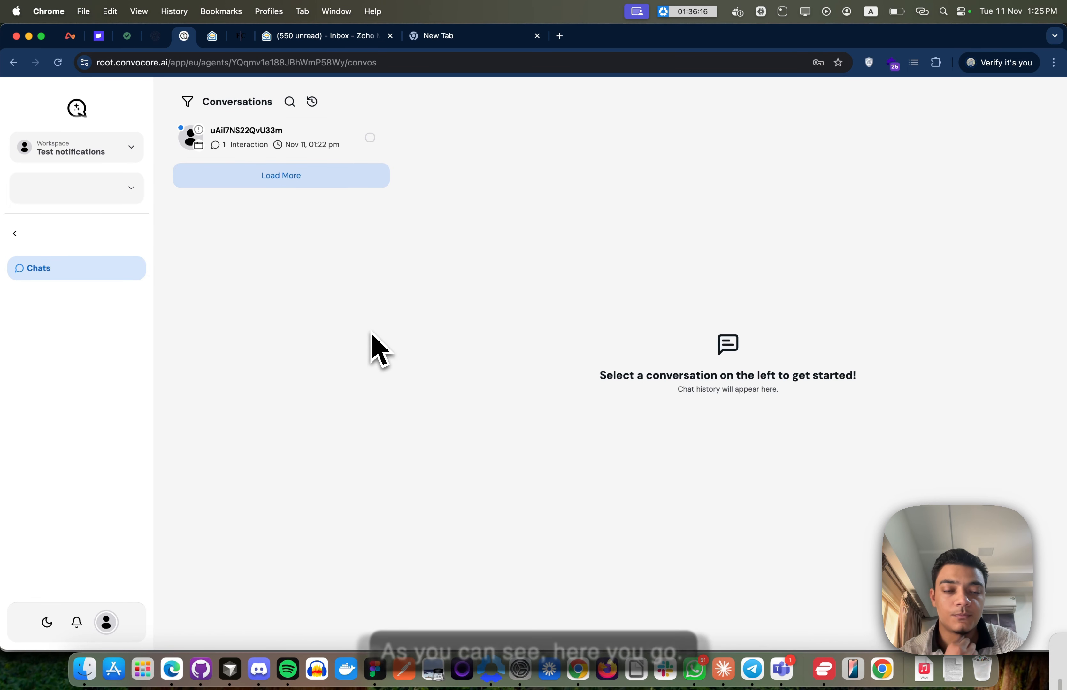
click(107, 191)
click(112, 223)
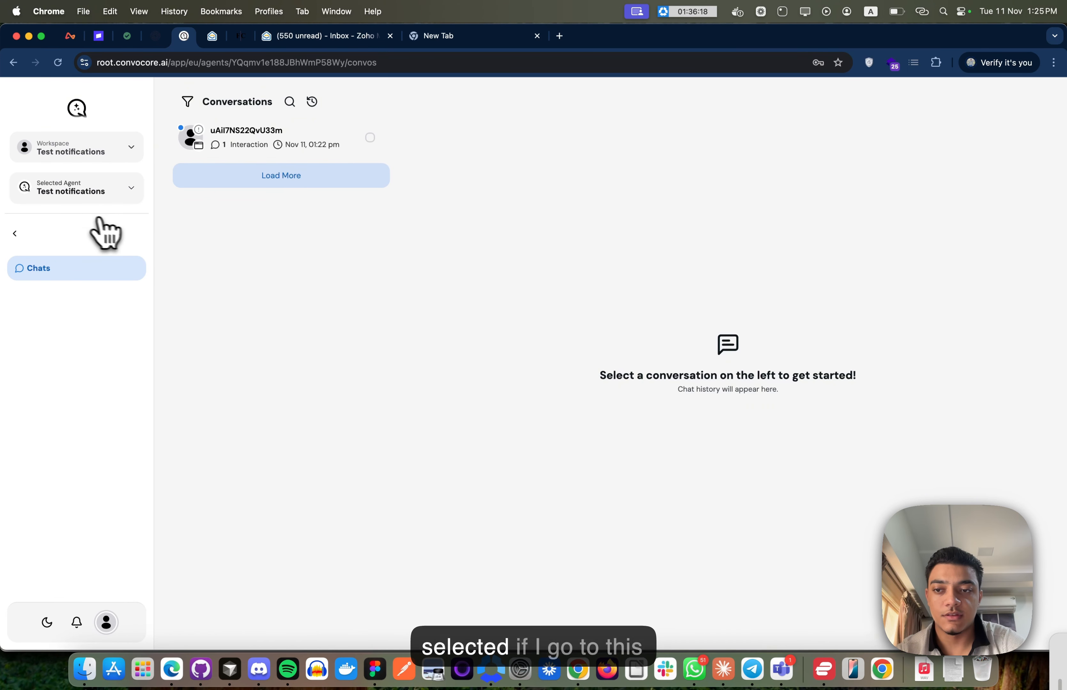
click(242, 142)
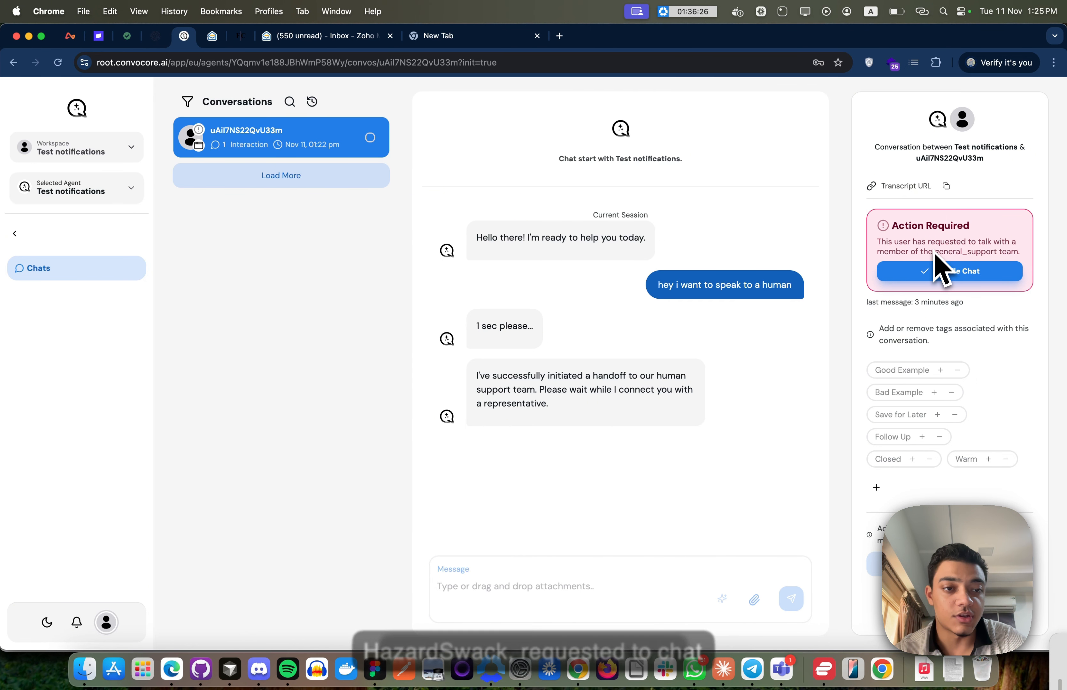
- Take over the chat from the AI and send 'Hi there' and 'How can I help'
click(930, 271)
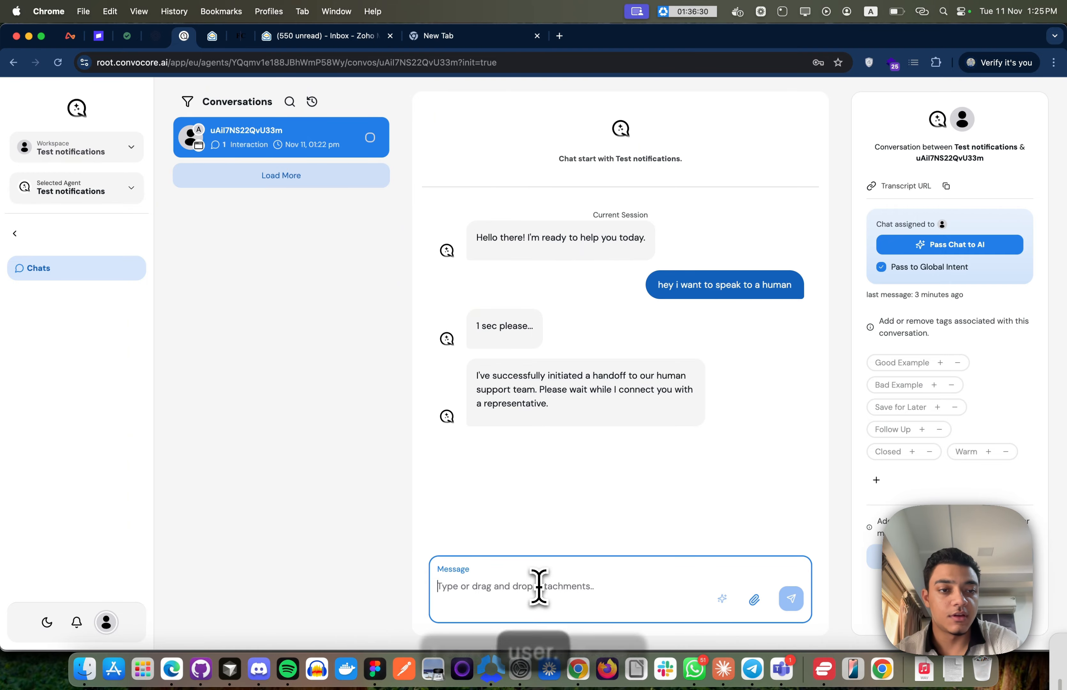
text(Hi there)
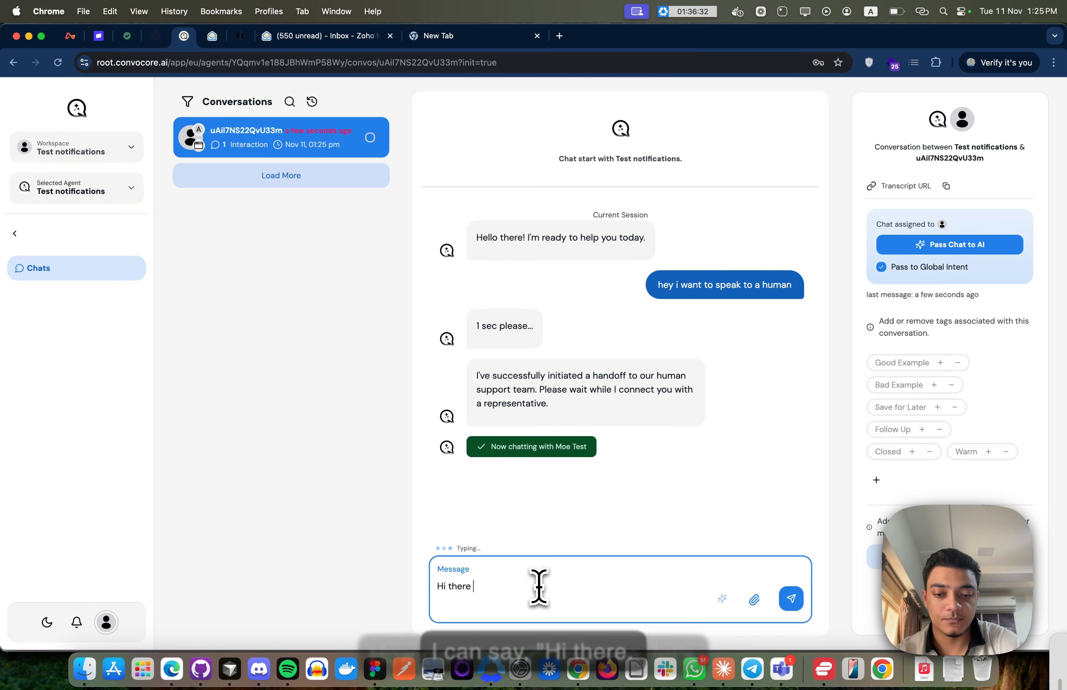
key(Return)
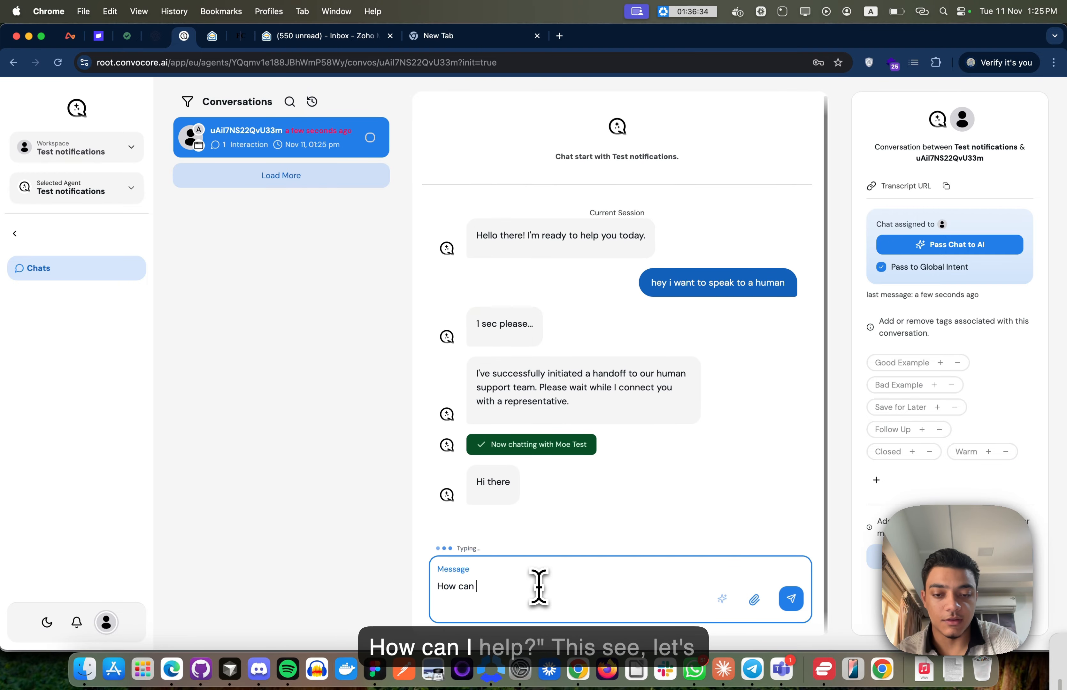
text(elp)
key(Return)
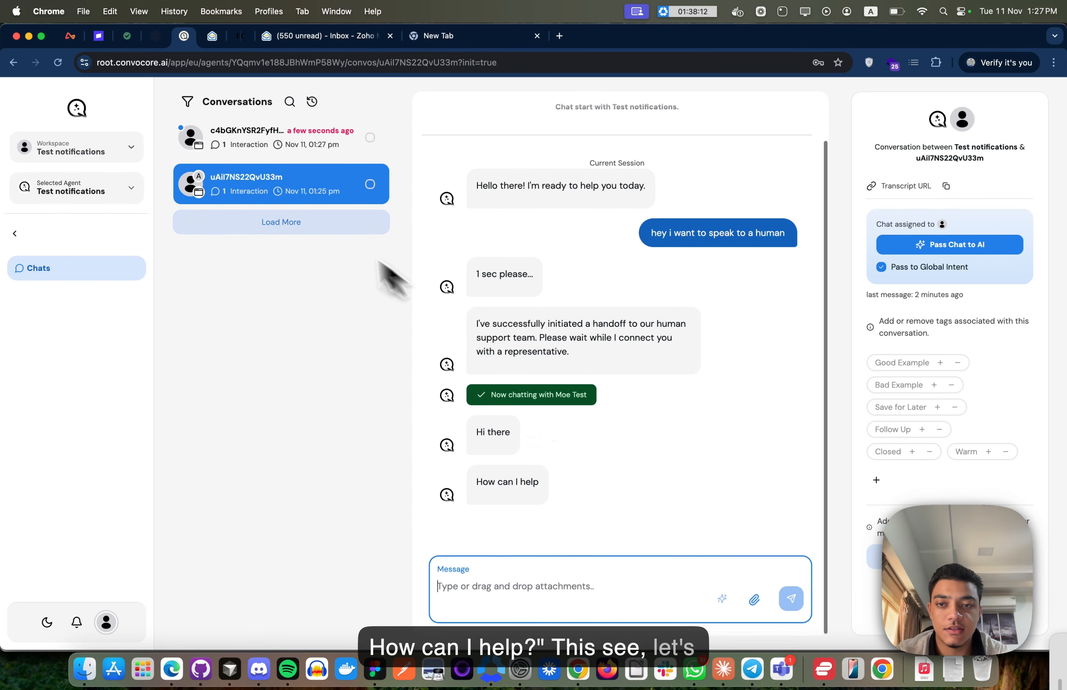
- Switch to the agent's test chat, open the newest portal conversation, and switch back
key(super+Tab)
key(super+Tab)
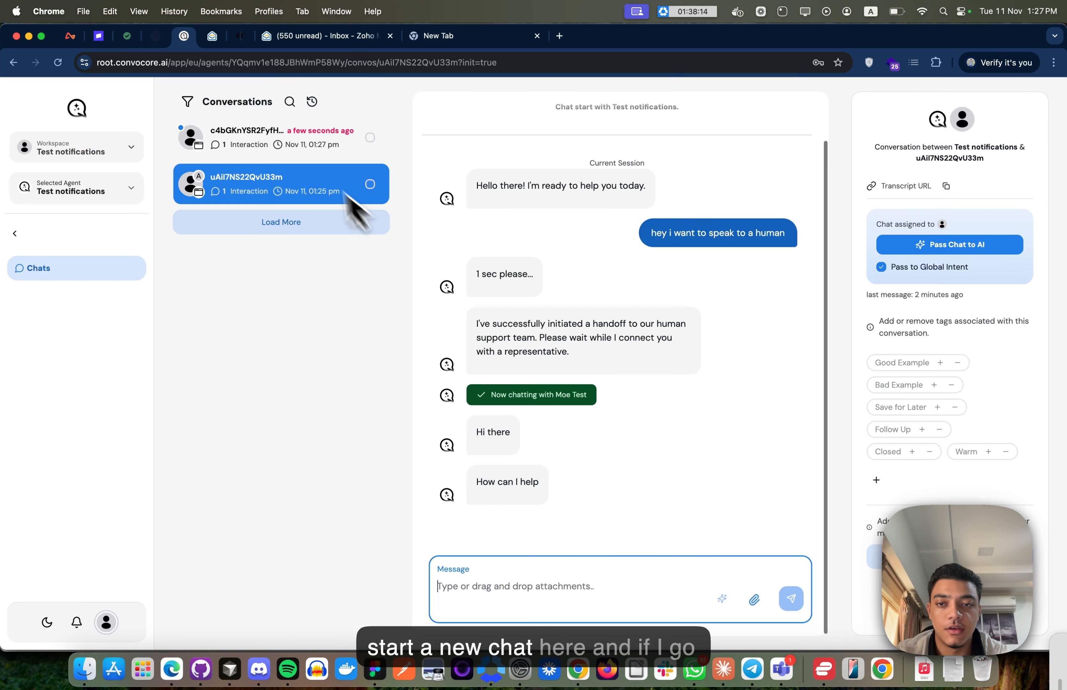
click(303, 151)
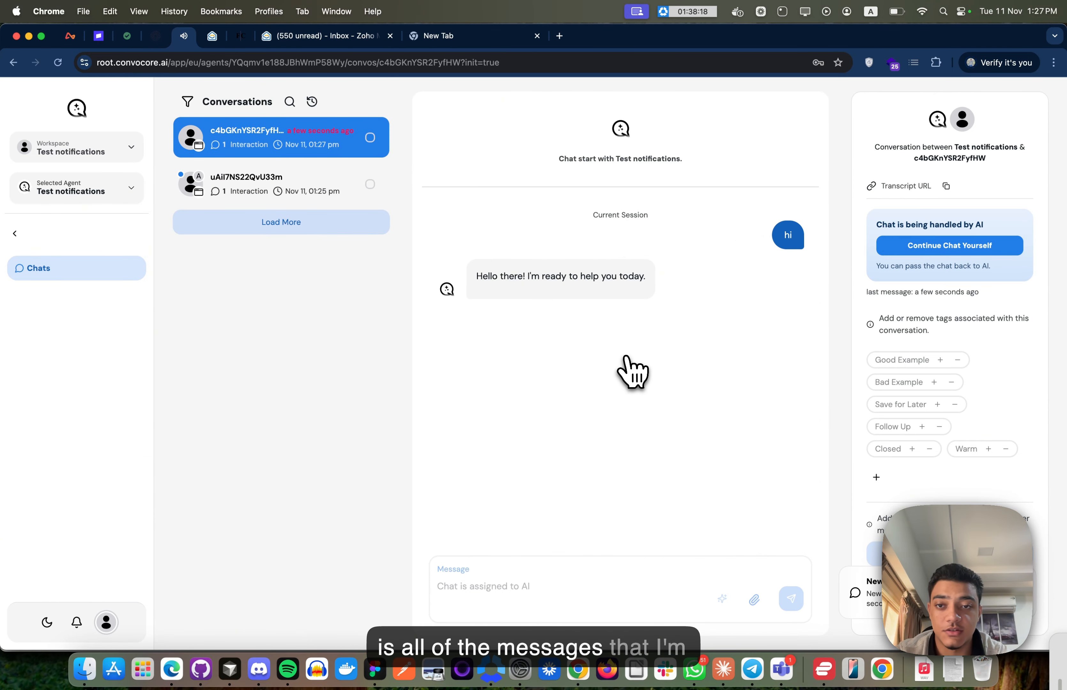
key(super+Tab)
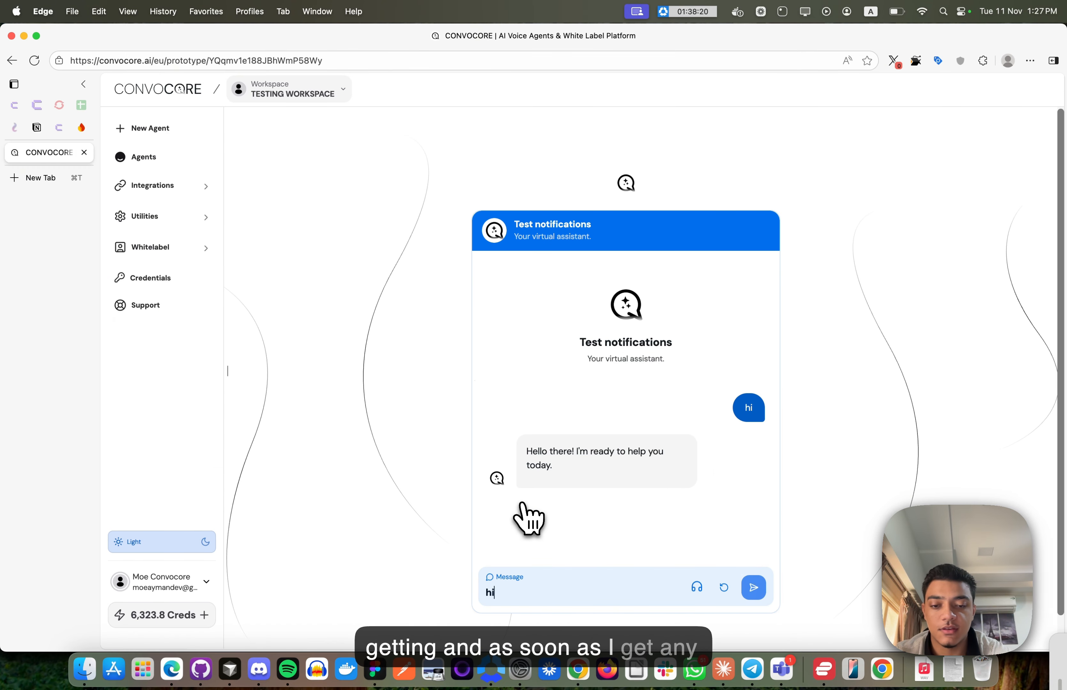
- Send a 'hi' test message, then ask the assistant to speak to a human
key(Return)
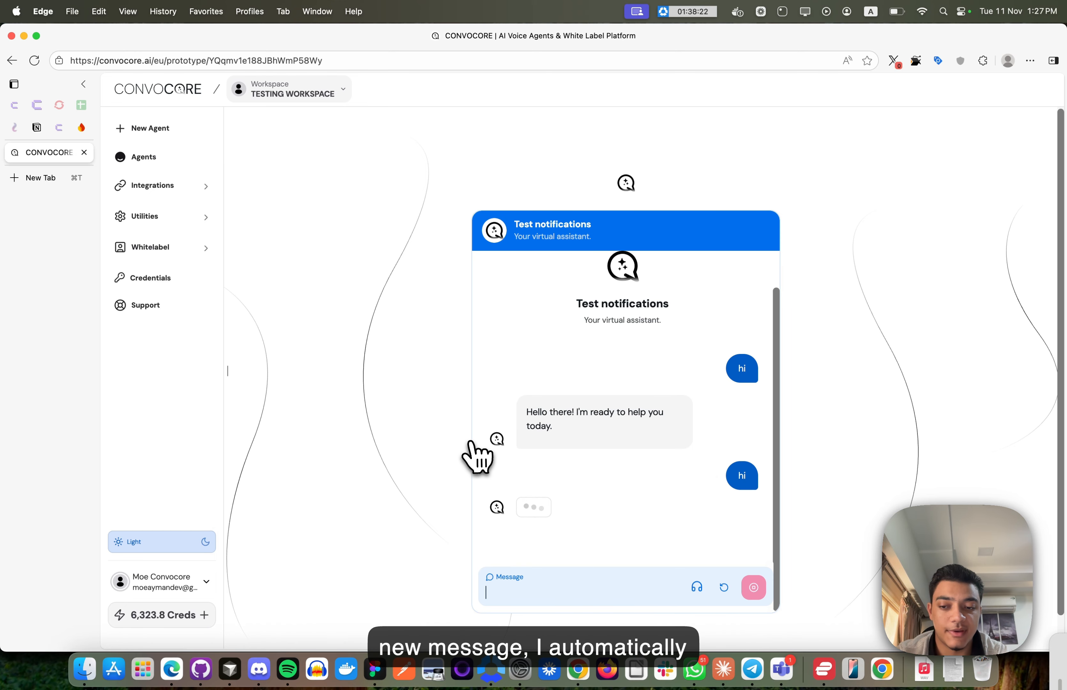
key(XF86AudioRaiseVolume)
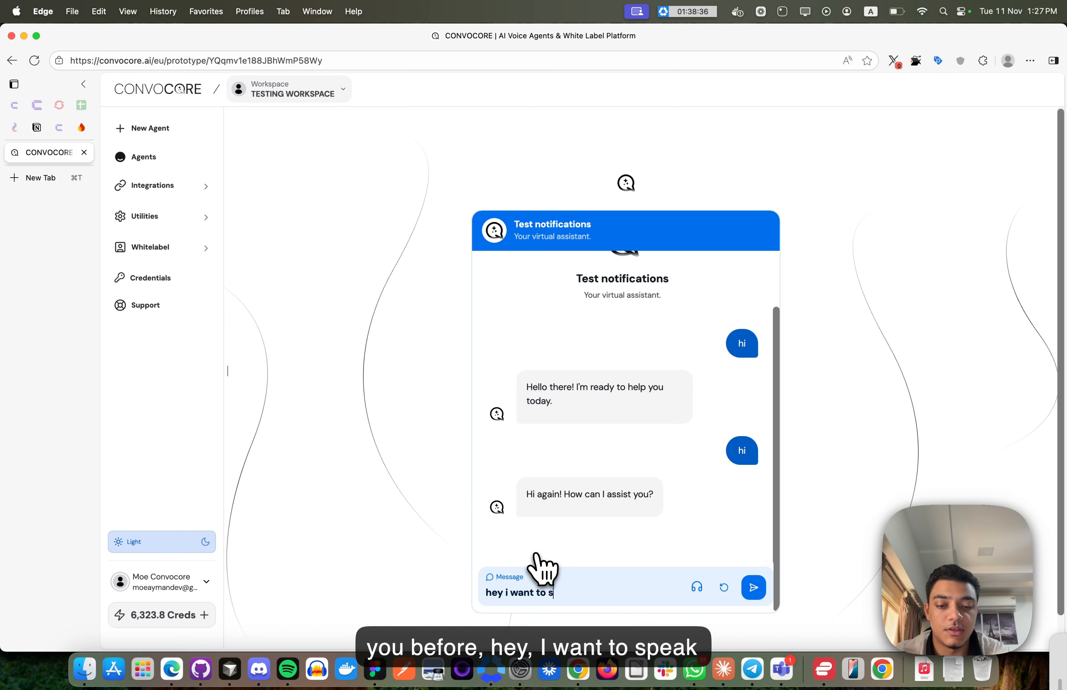
text(peak to a human)
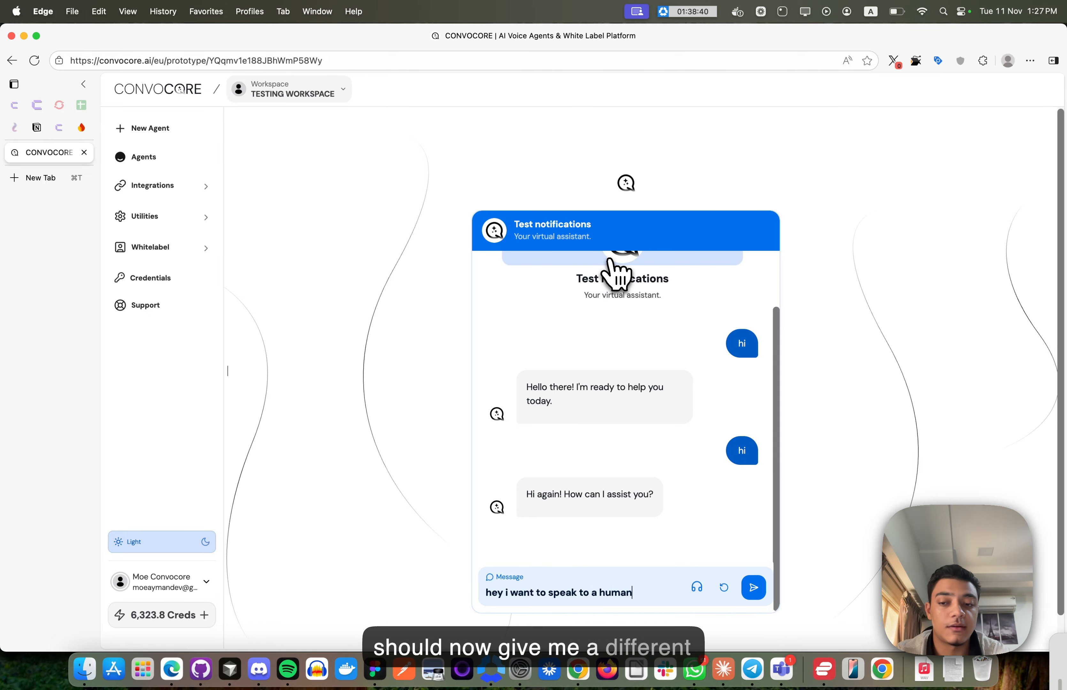
key(Return)
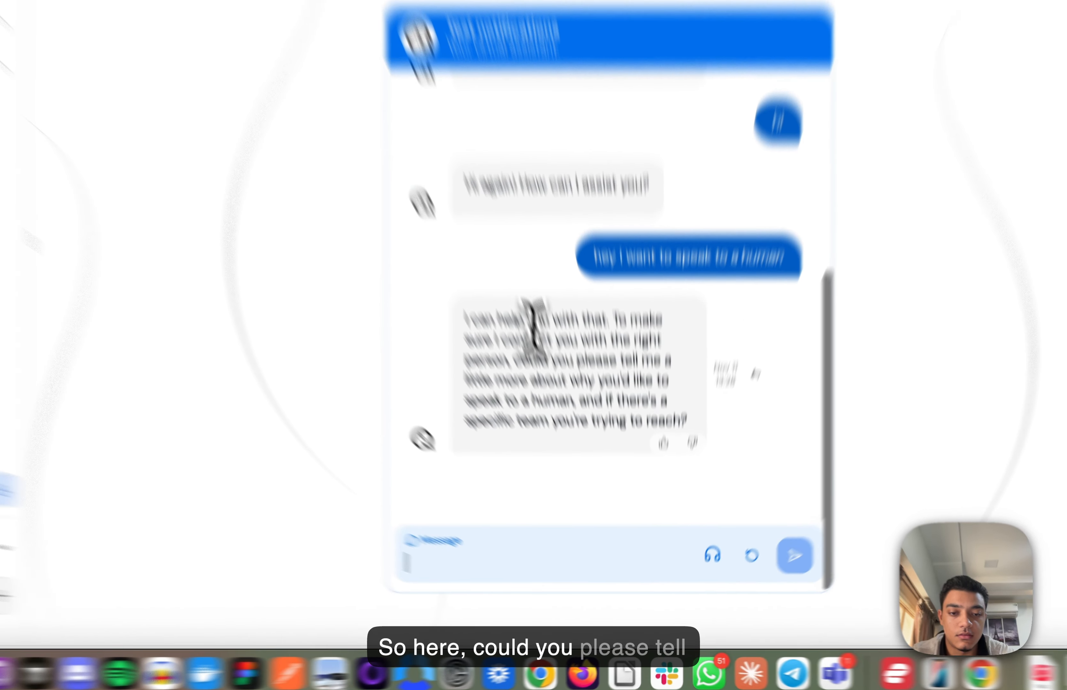
- Reply 'I just have an issue and need to speak to human' to trigger the handoff
drag(575, 429, 581, 469)
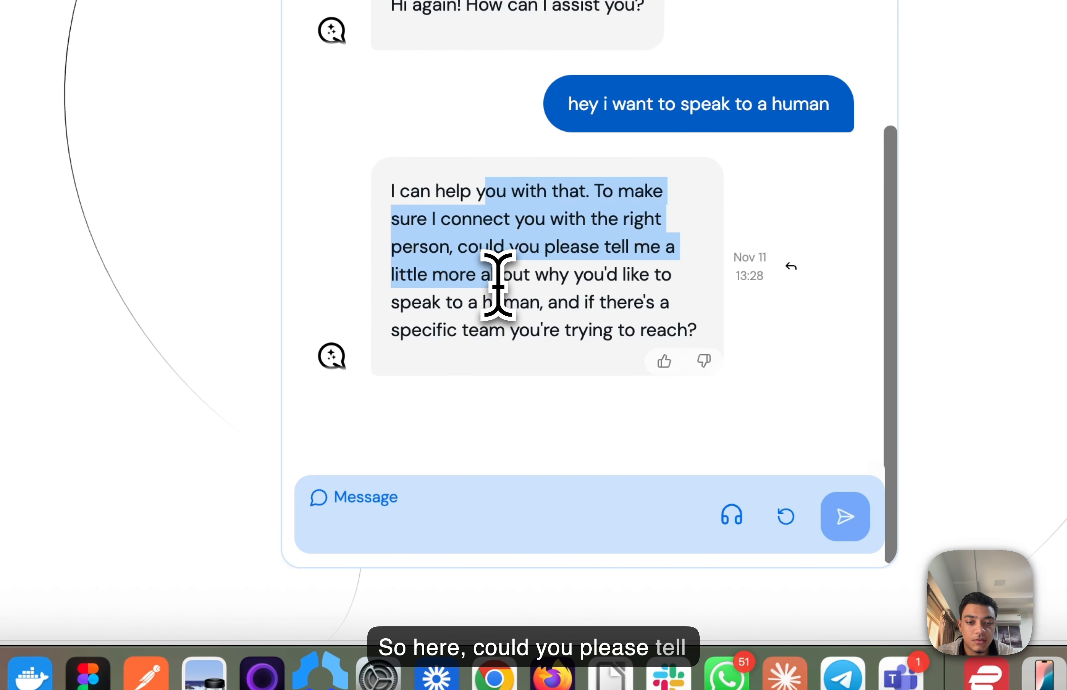
click(580, 470)
click(471, 491)
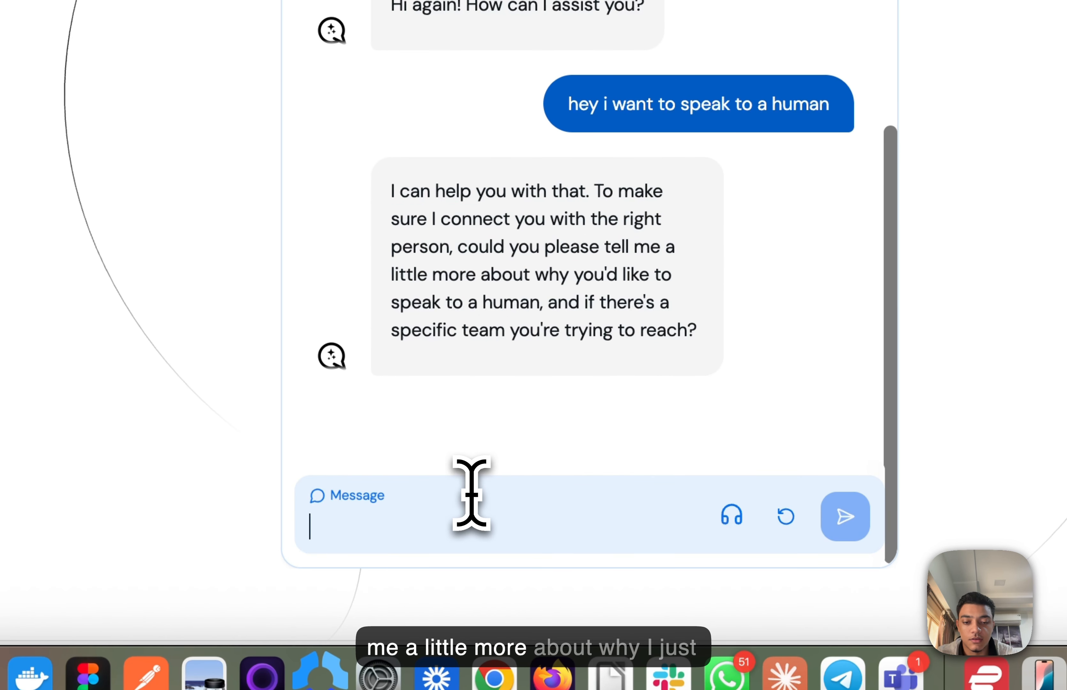
text(I jus thave an issue nad nee)
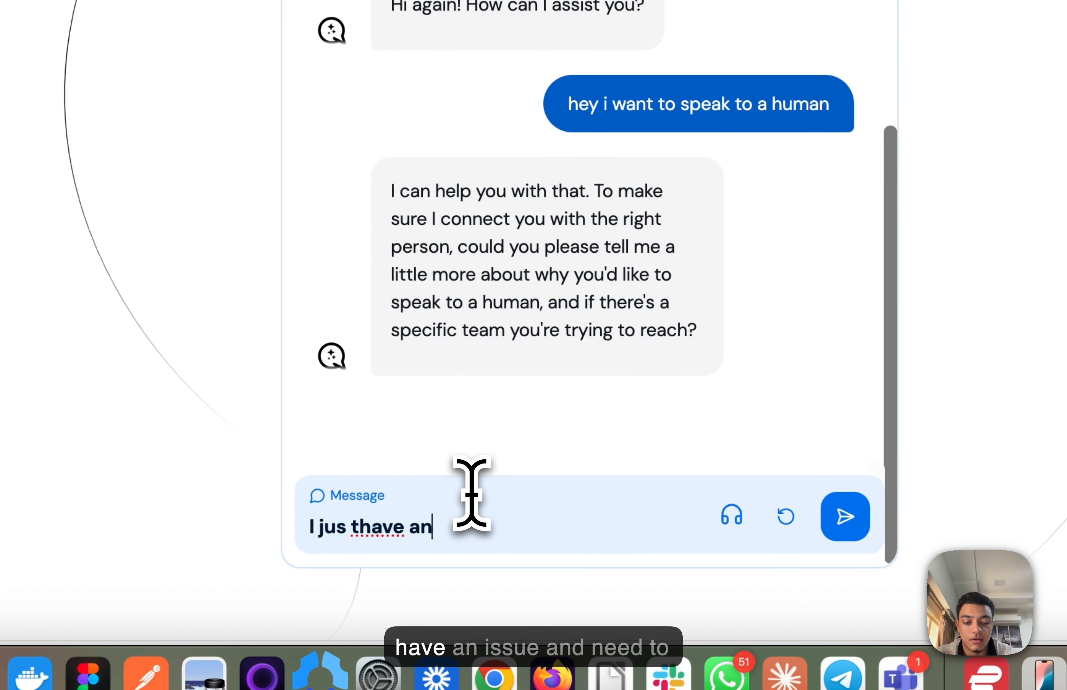
text(de)
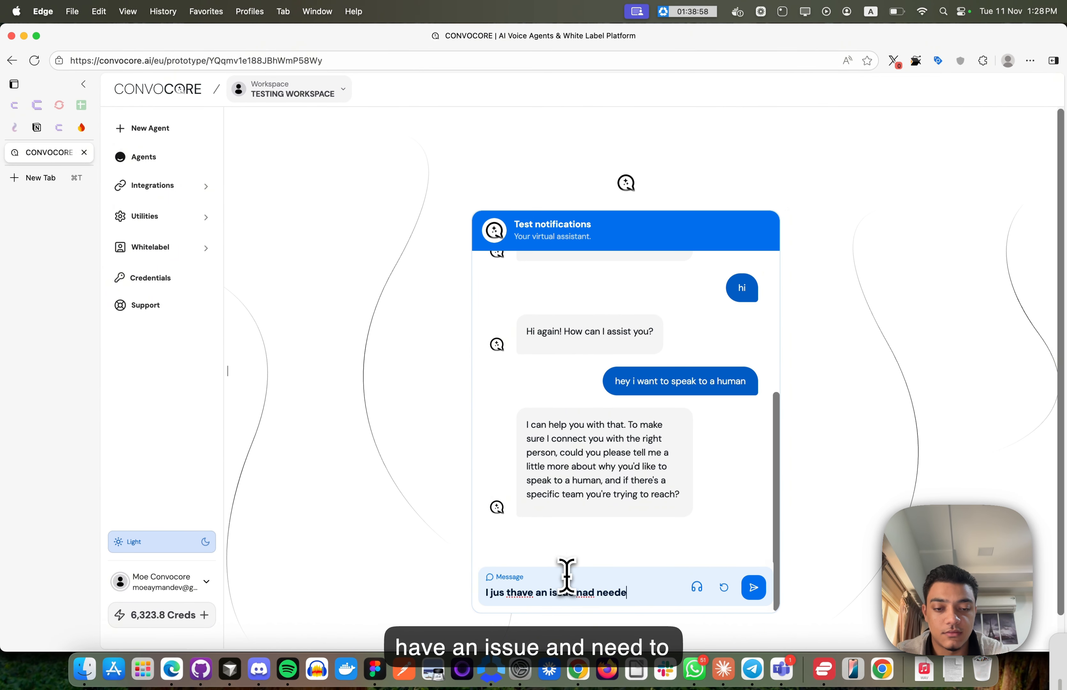
key(BackSpace)
text(to speak to human)
key(Return)
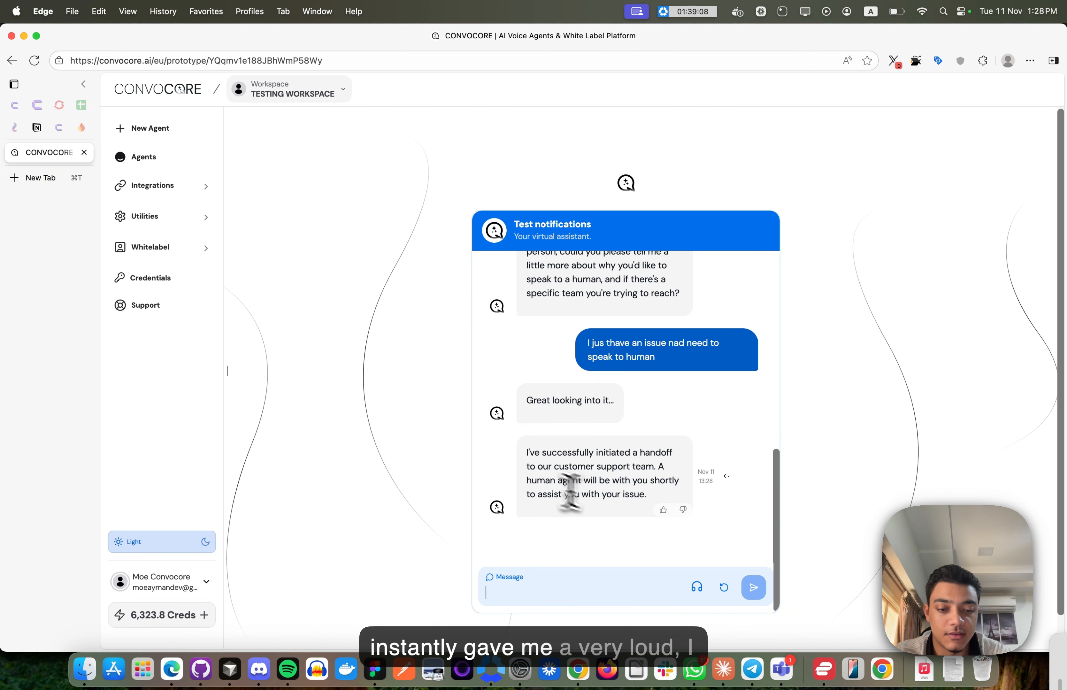
click(578, 669)
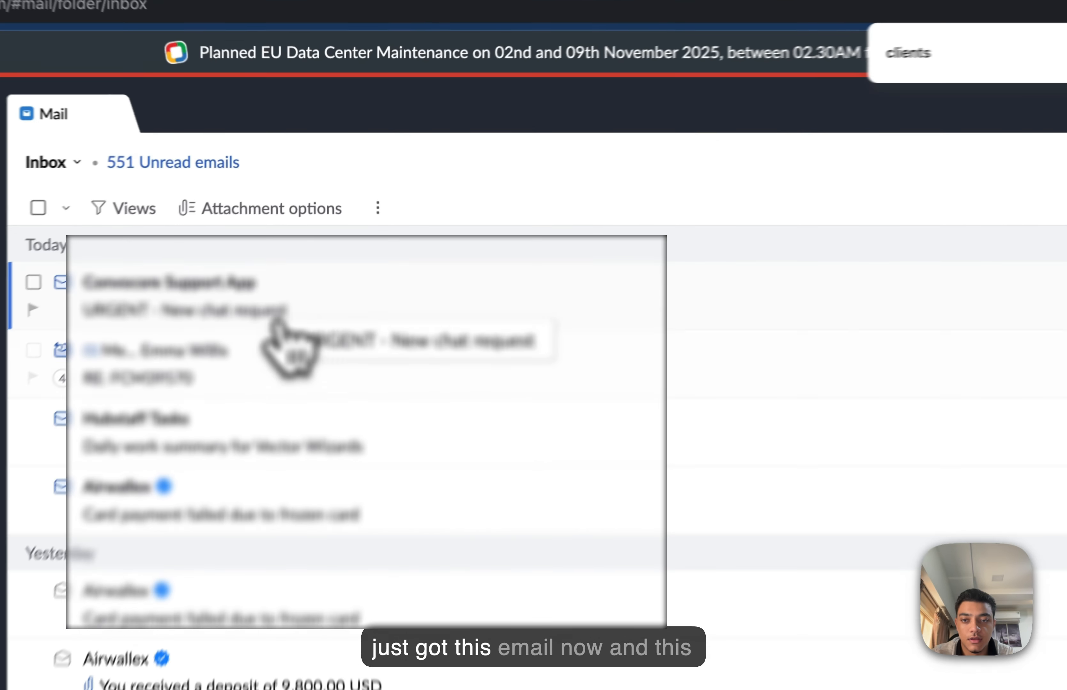
- Read the 'URGENT - New chat request' email's handoff notice and conversation history
click(274, 320)
scroll(566, 489, down, 3)
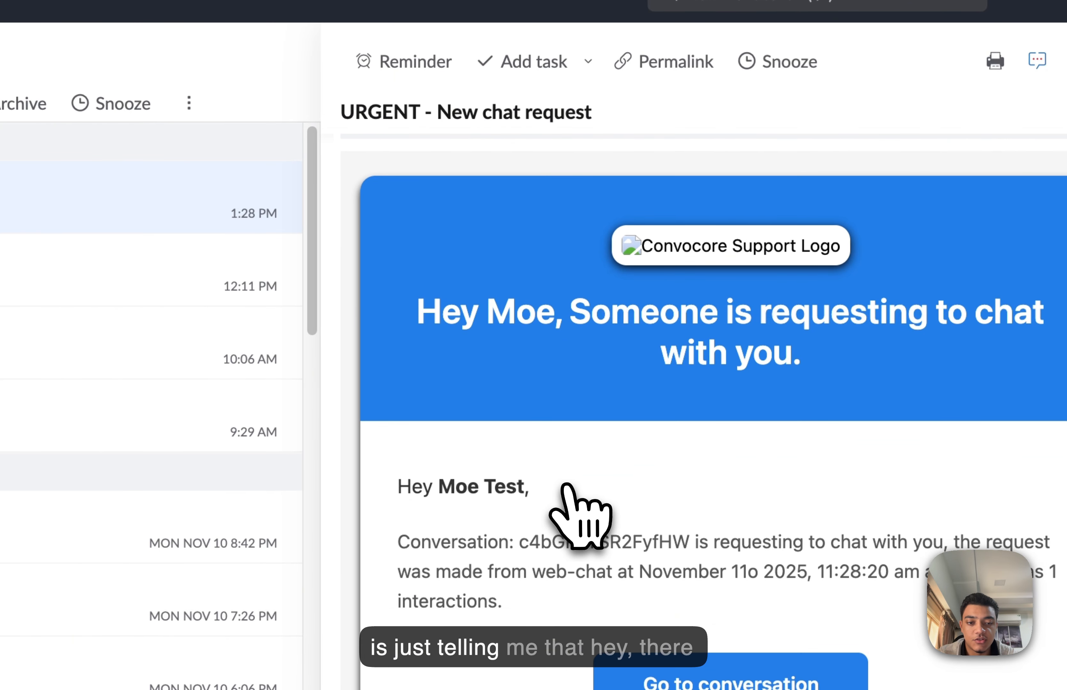
scroll(570, 497, down, 2)
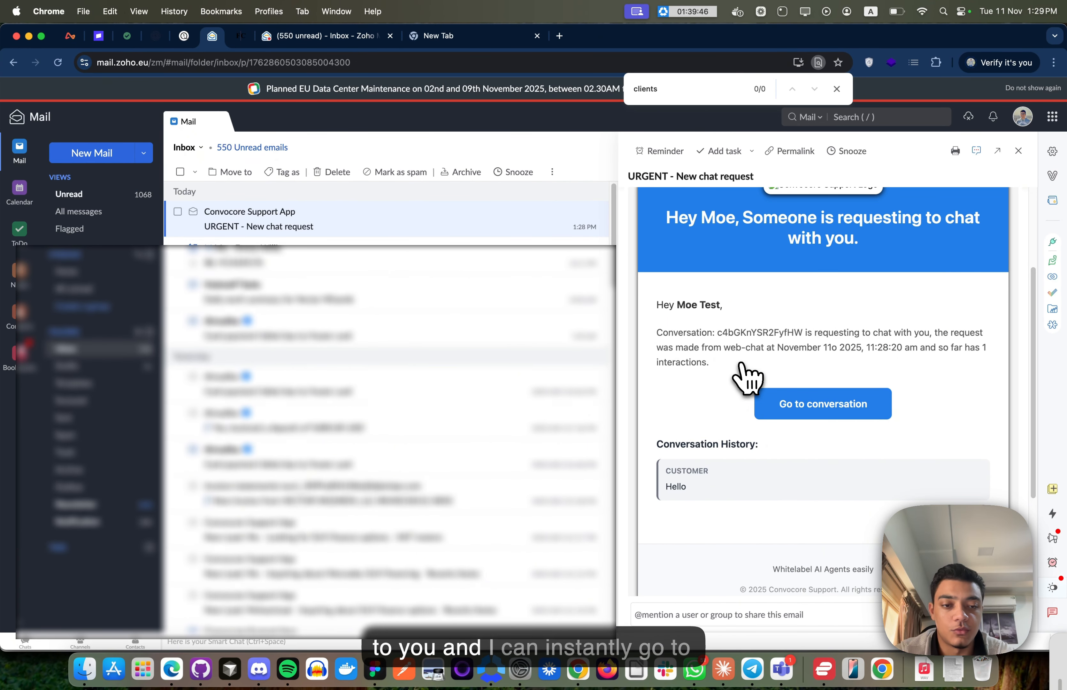
scroll(747, 378, up, 2)
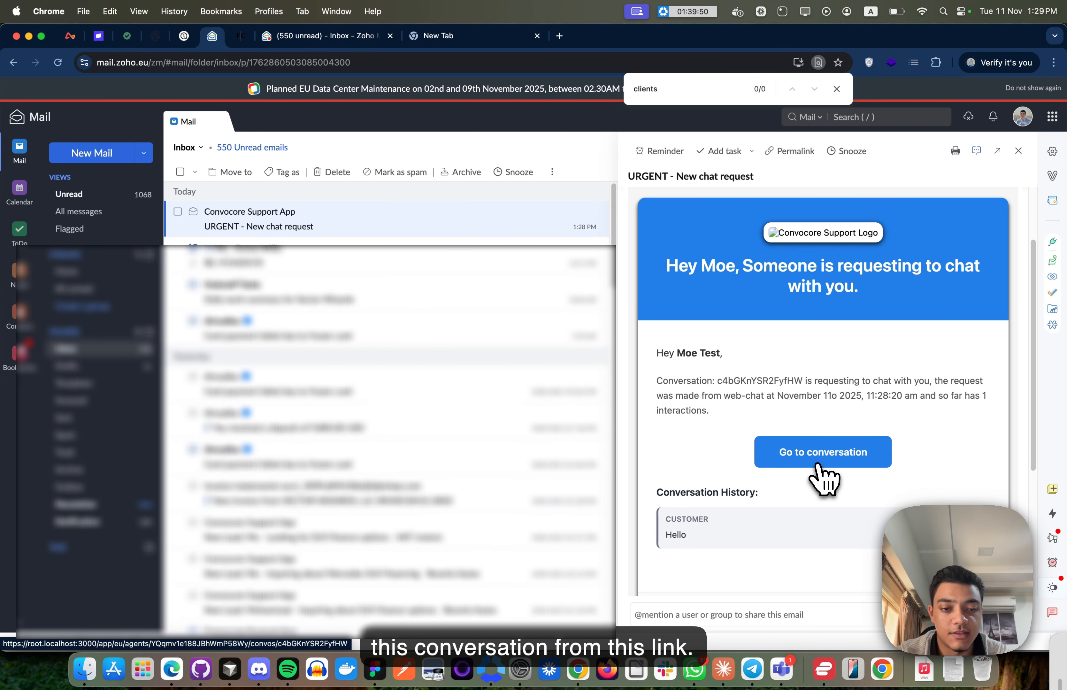
scroll(740, 529, down, 3)
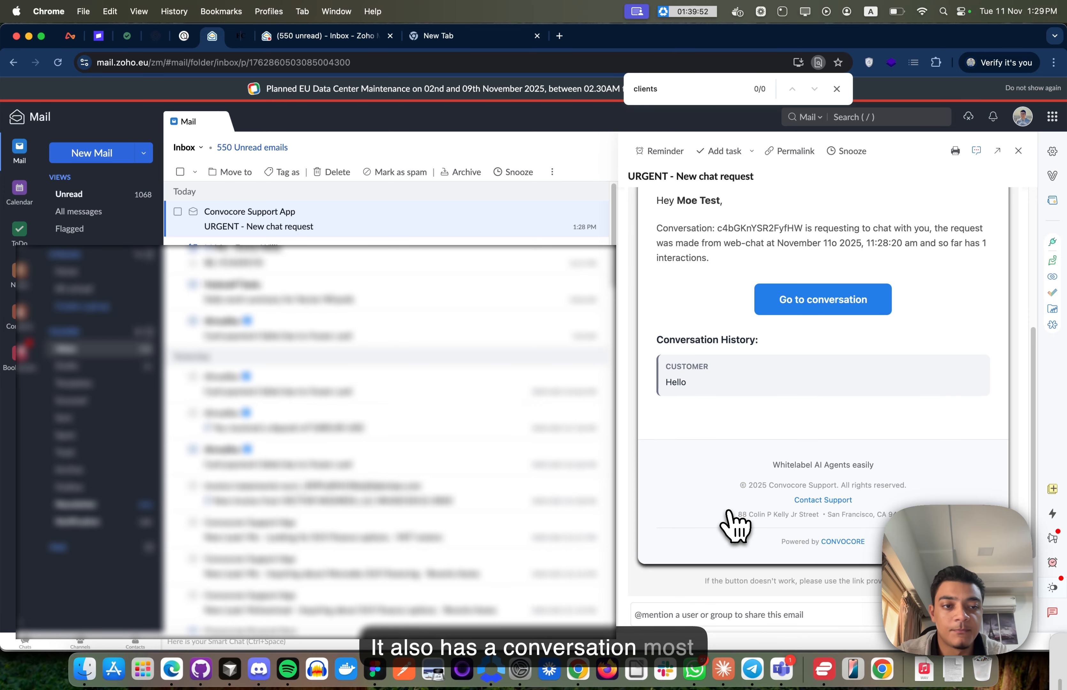
scroll(735, 527, up, 5)
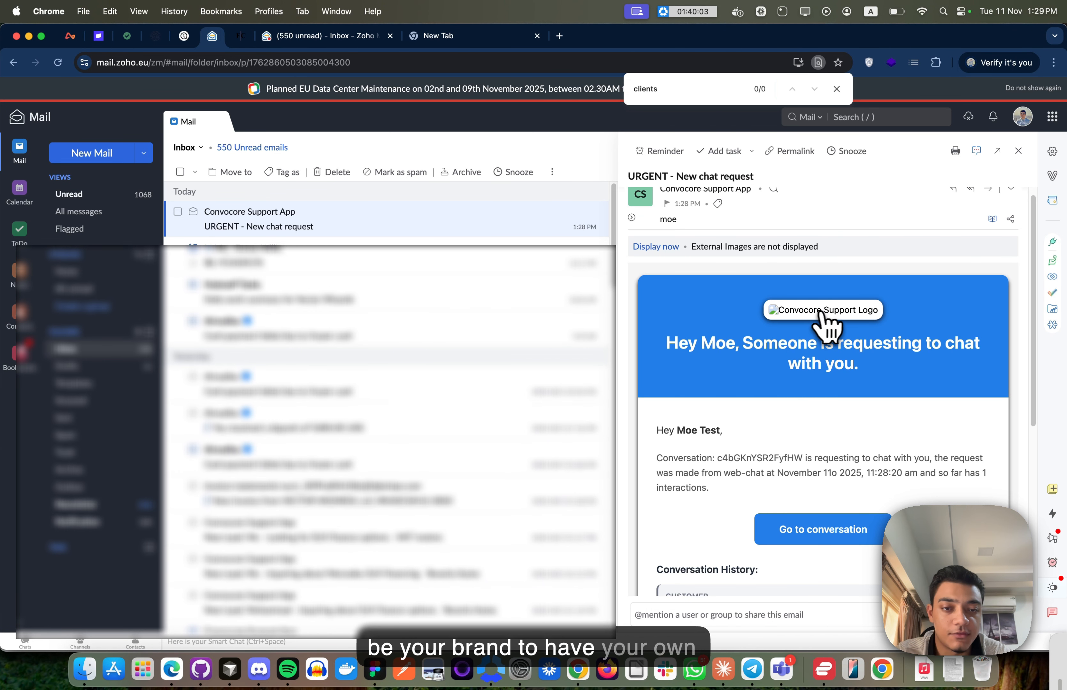
scroll(668, 453, down, 6)
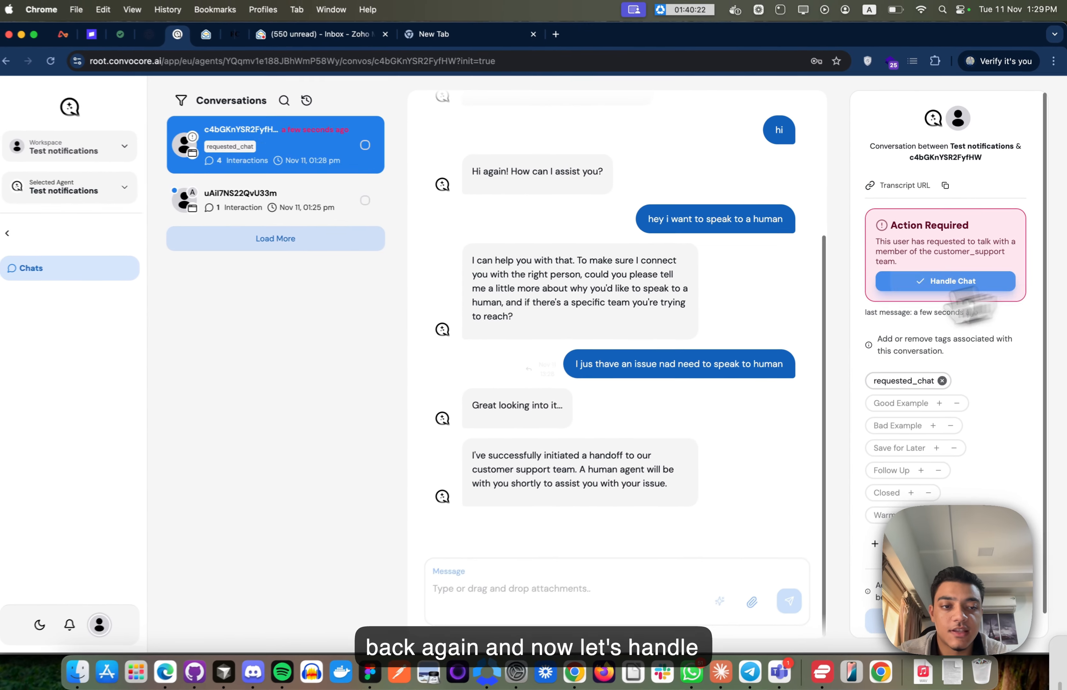
- Take over the chat with Handle Chat and send 'hows it going' and 'how can i help'
click(970, 296)
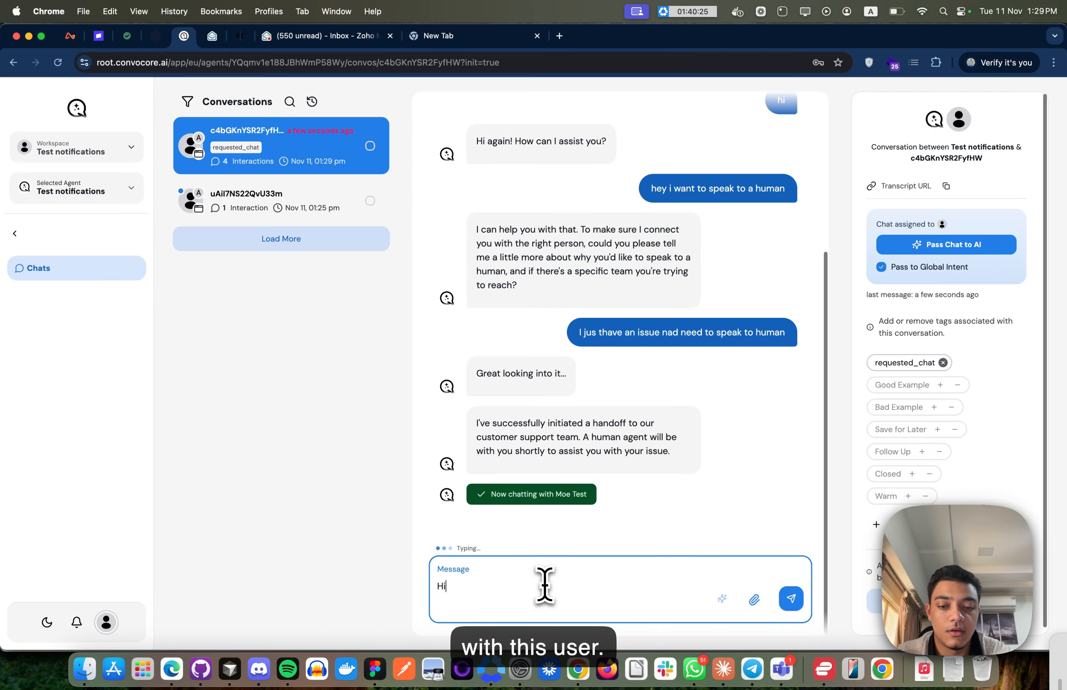
text(hows it going)
key(Return)
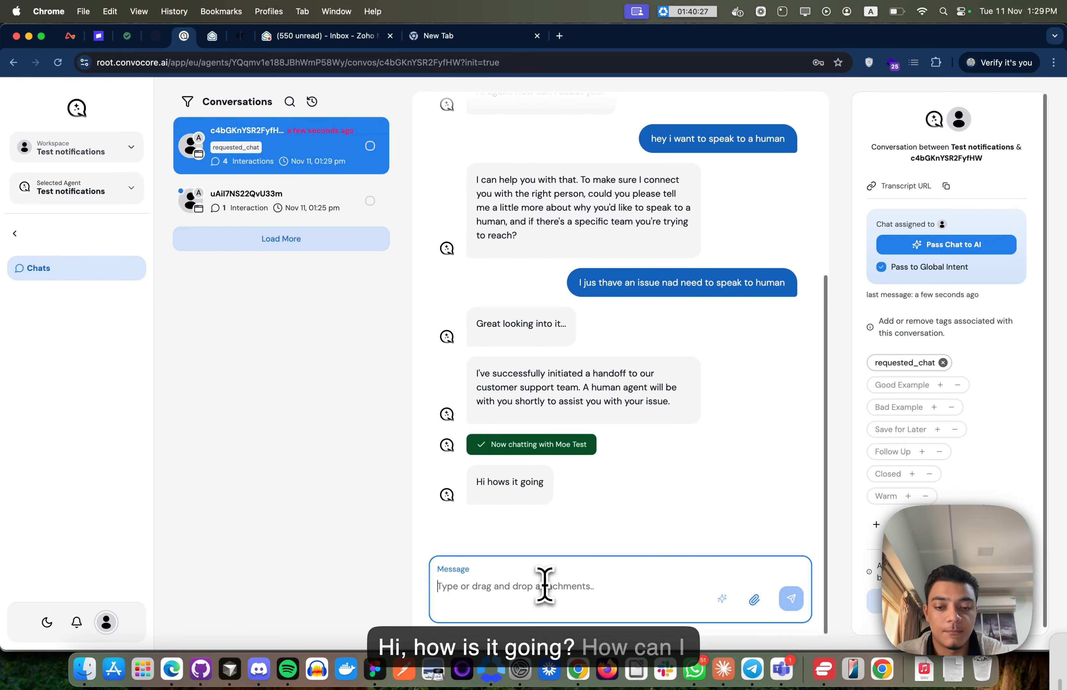
text(how can i help)
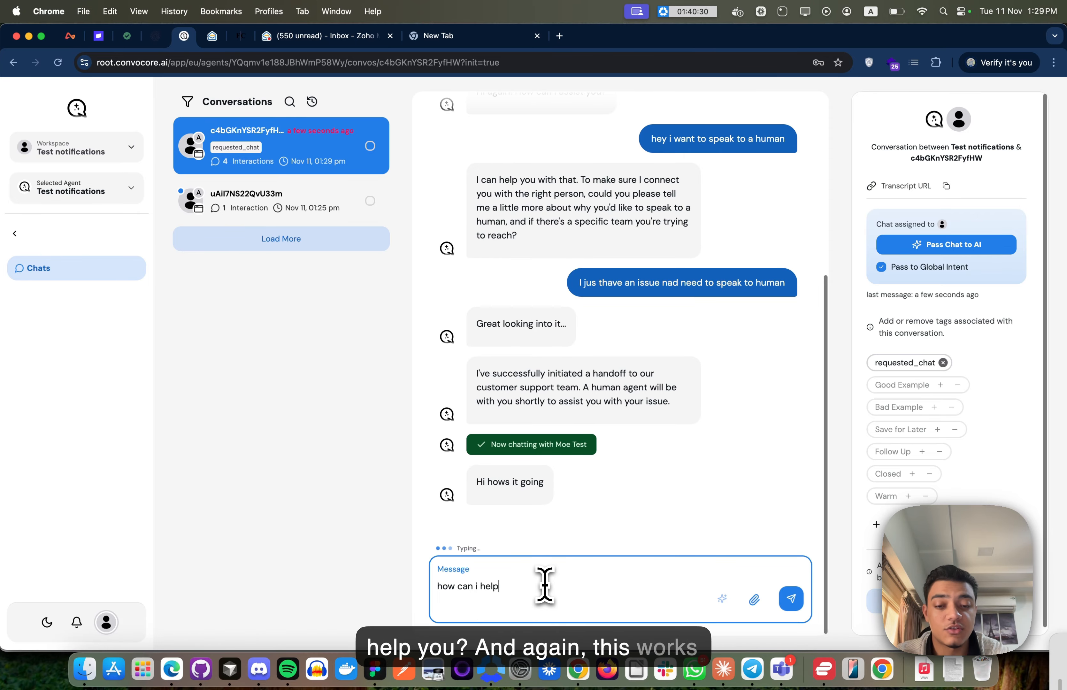
key(Return)
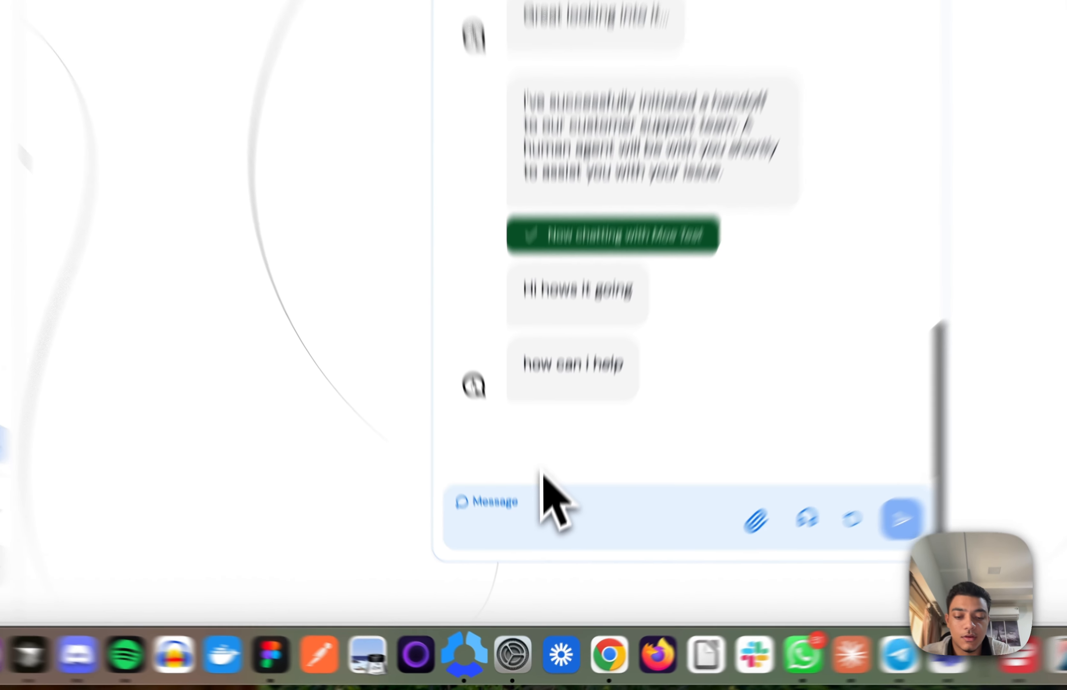
- Send 'Hi im just testint you out' as the customer and reply 'Ok great' as the agent
text(Hi im just testin)
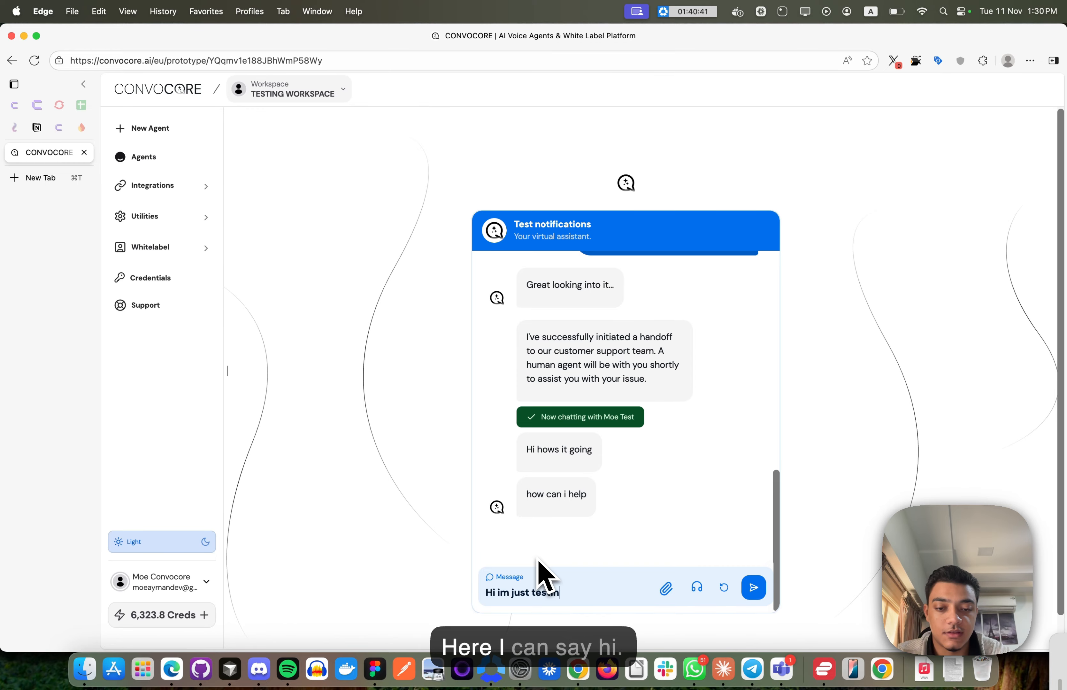
text(t you out)
key(Return)
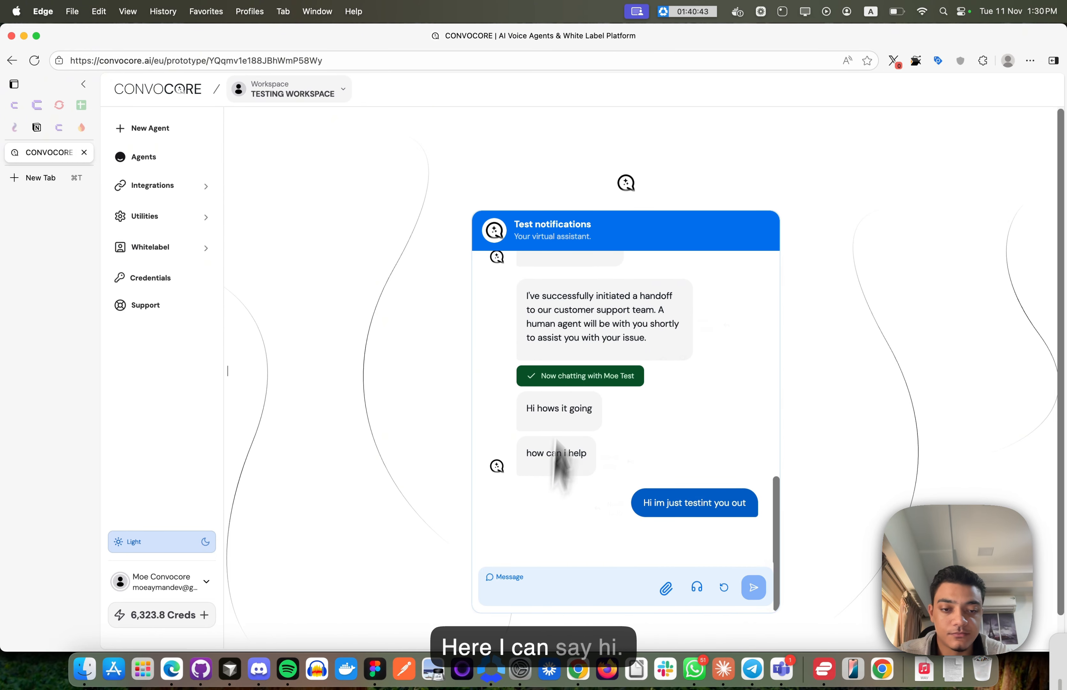
key(super+Tab)
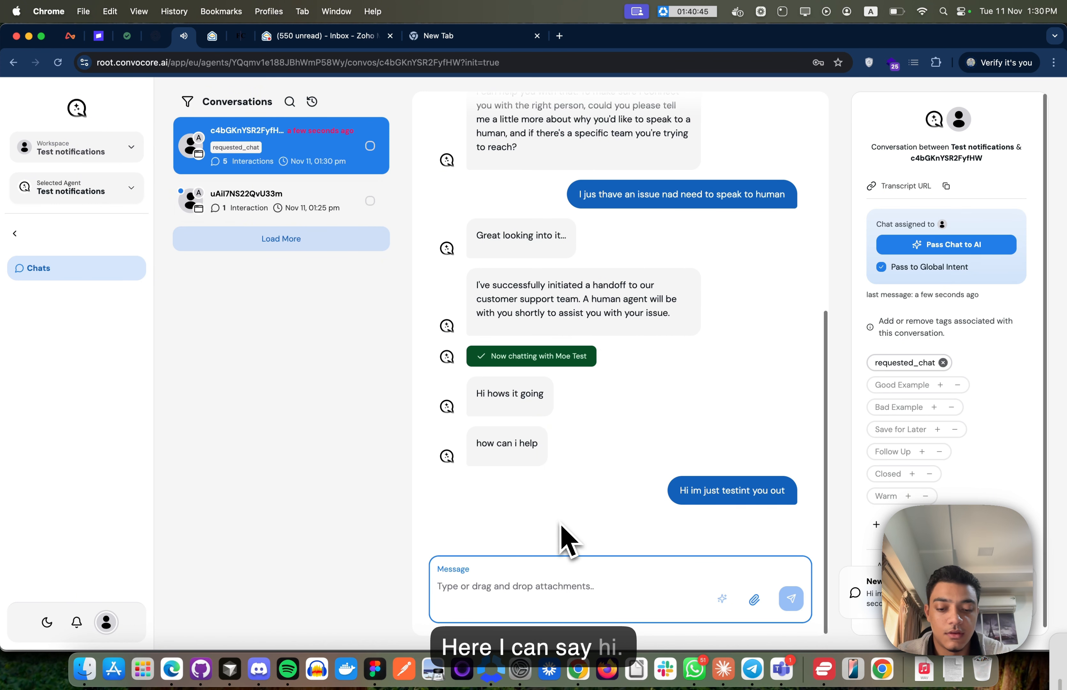
text(Ok great)
key(Return)
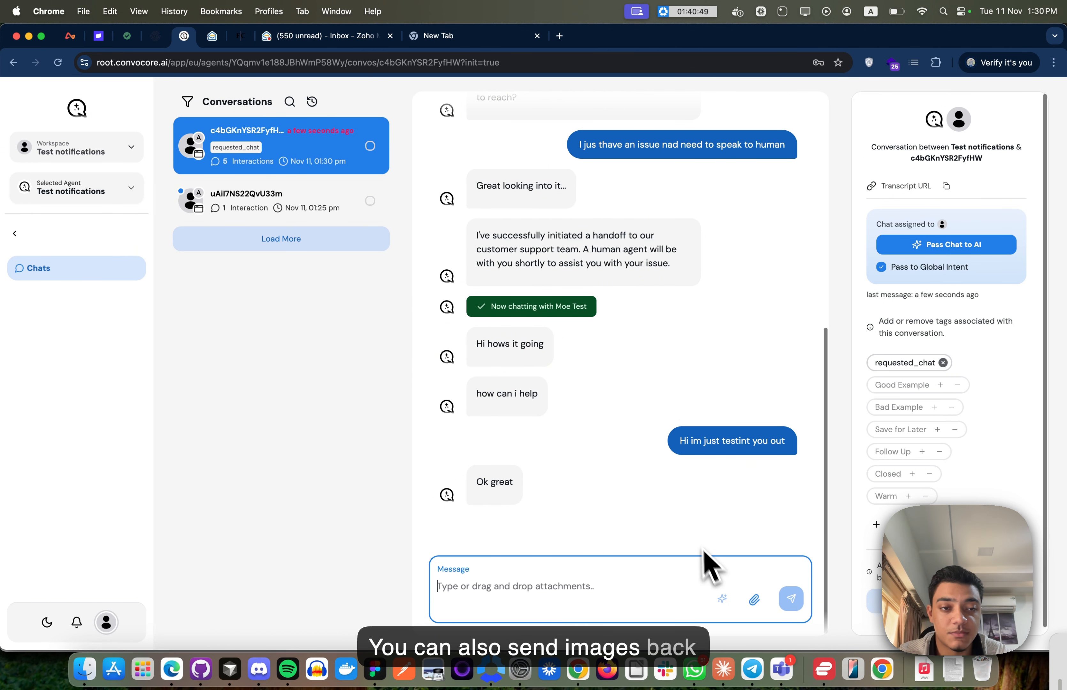
key(super+Tab)
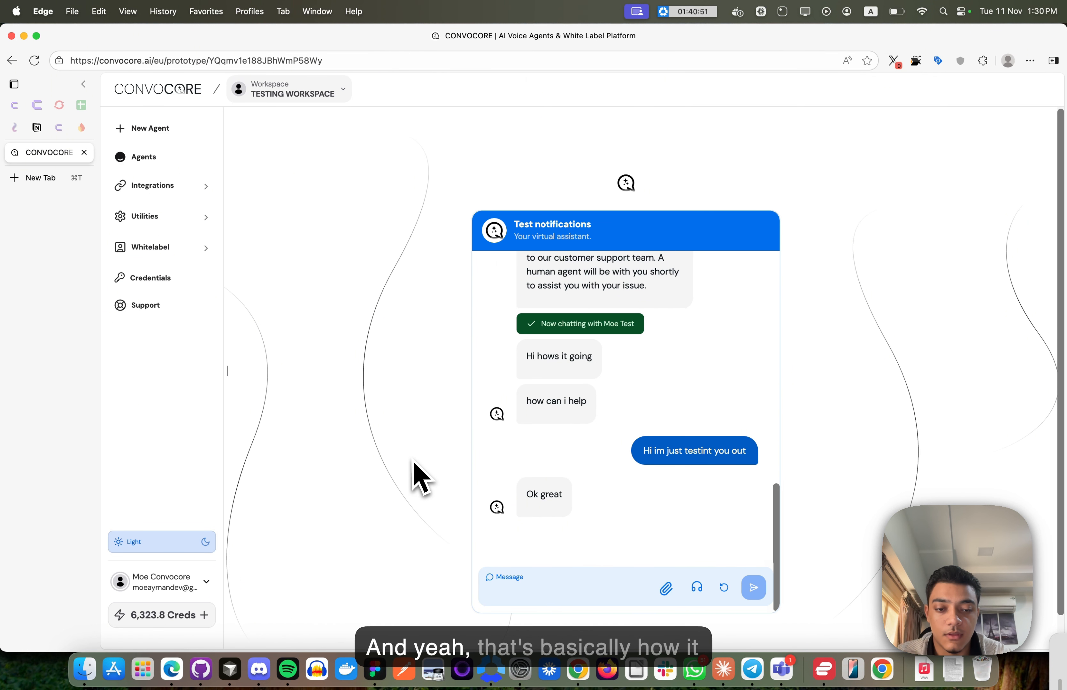
key(super+Tab)
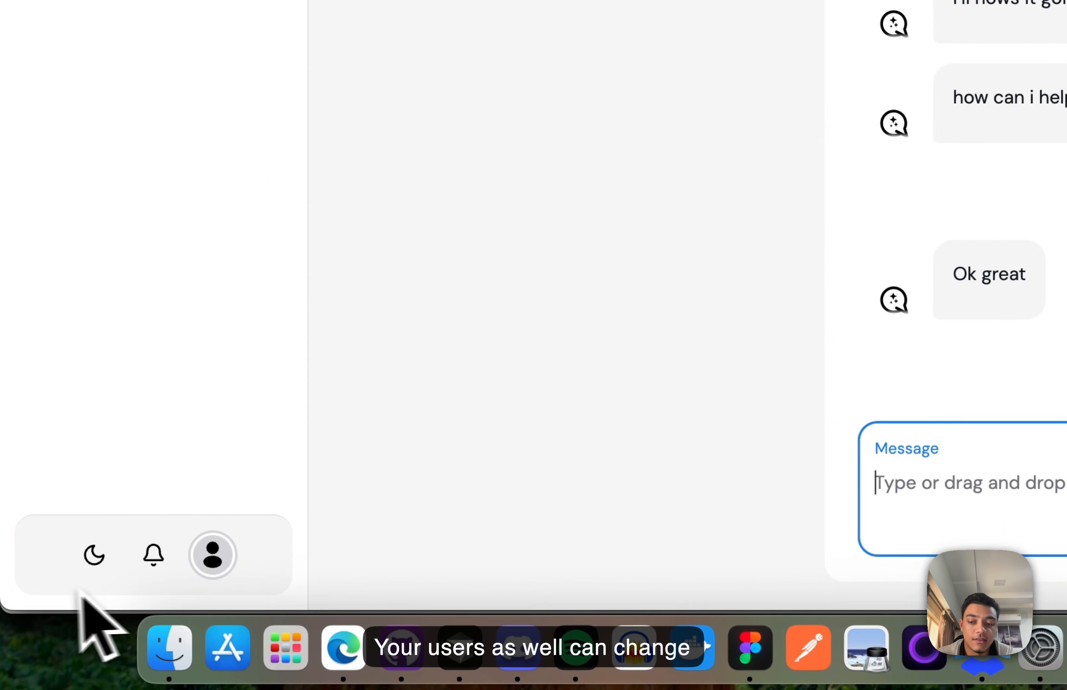
- Review notification settings: Notify Through All Channels, Events to Notify Requests Only
click(142, 547)
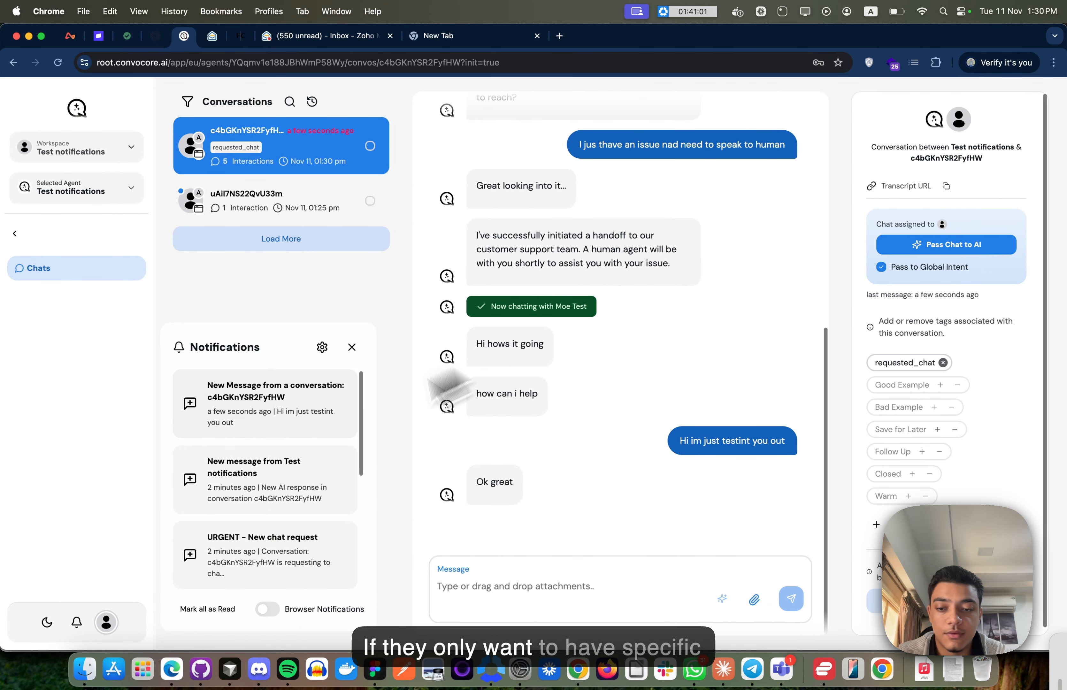
click(322, 348)
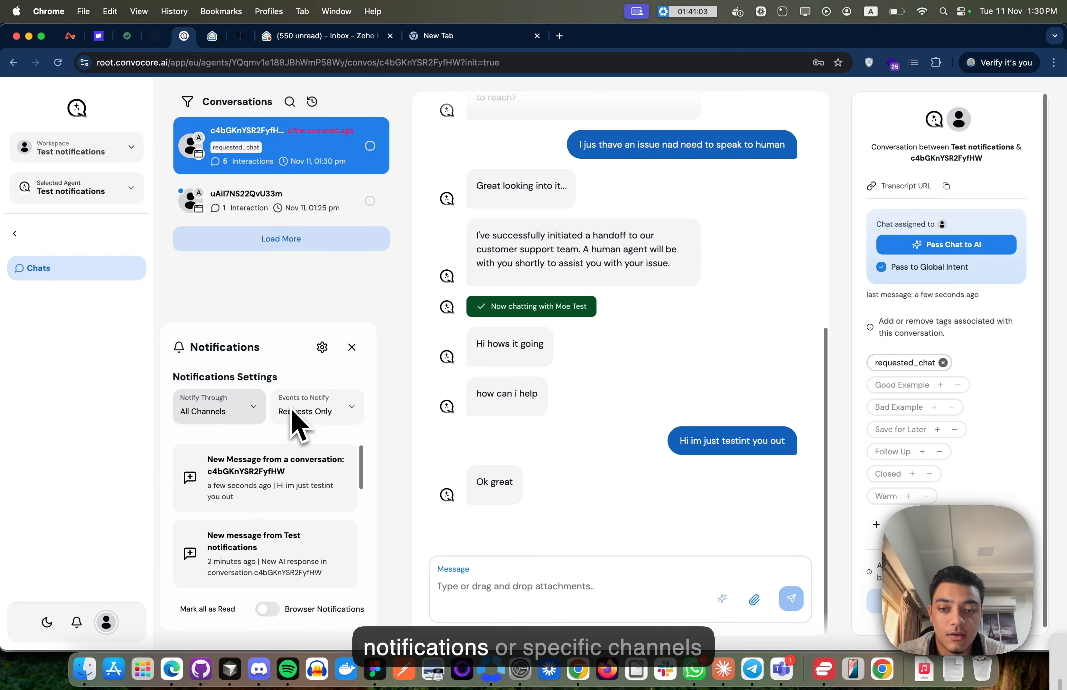
click(296, 412)
click(232, 410)
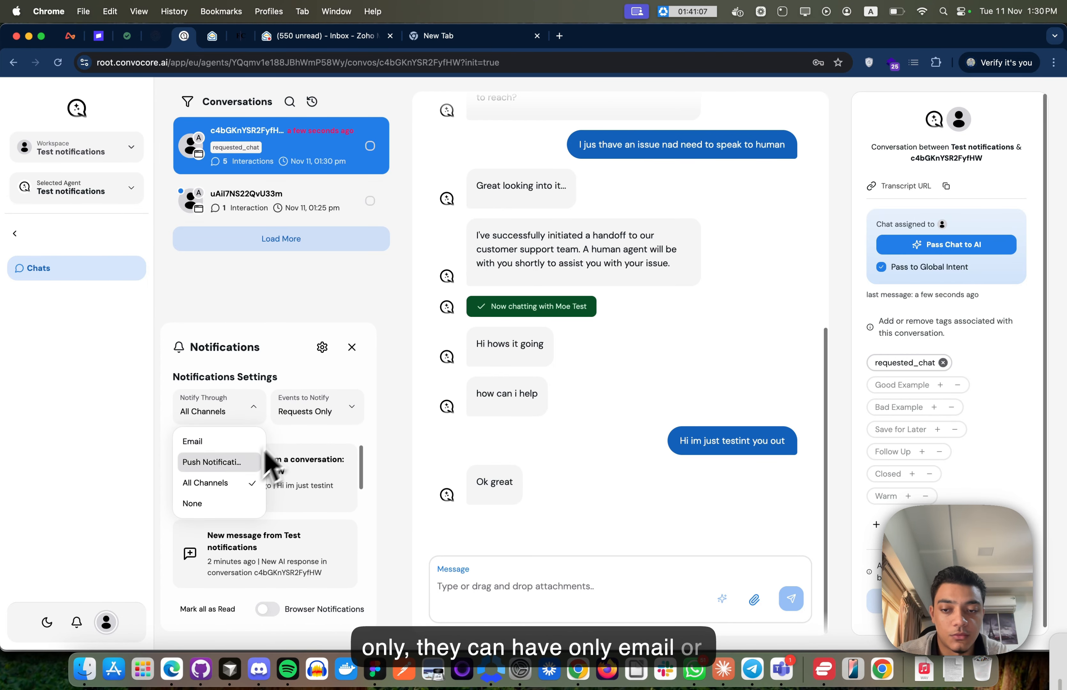
click(312, 409)
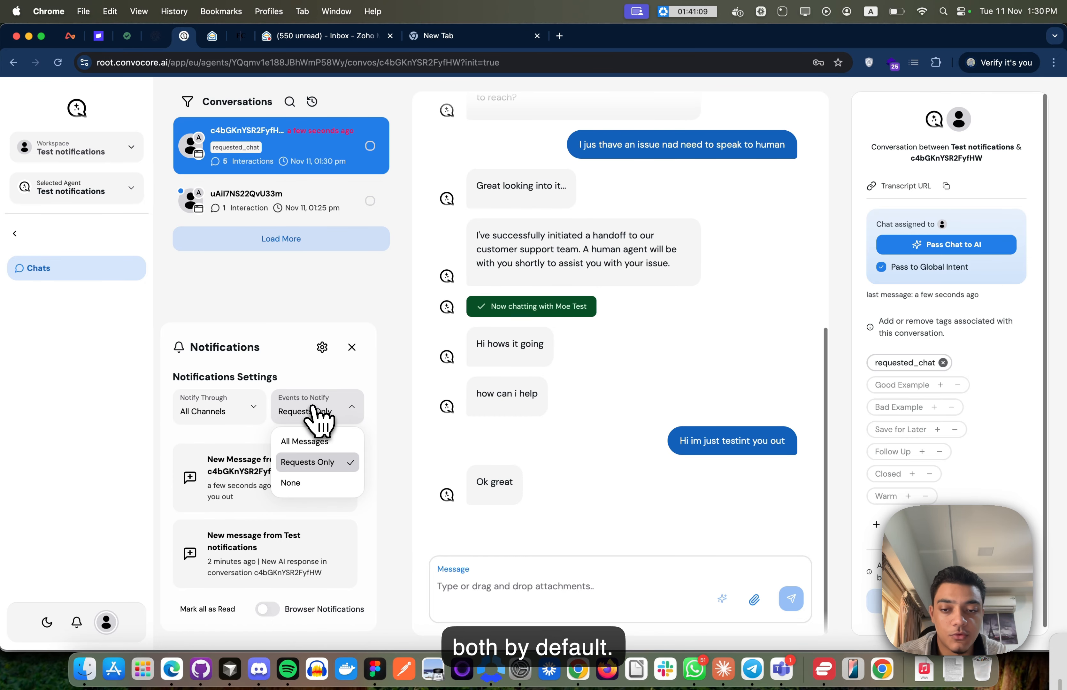